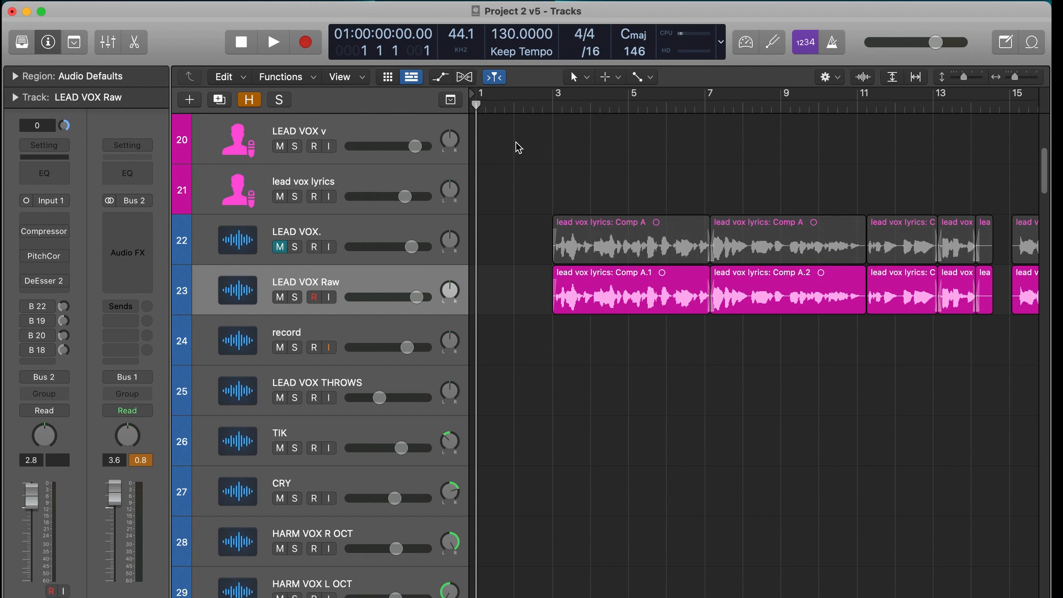
# - Play the mix with LEAD VOX Raw, compare it with LEAD VOX. by swapping their mutes, and switch back to the raw track
pyautogui.press('space')
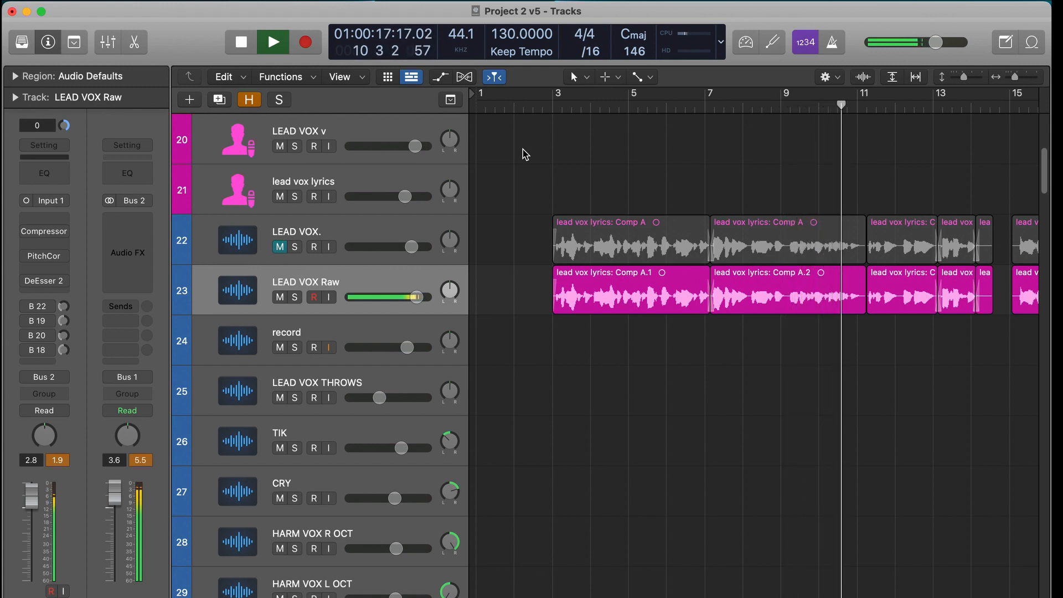
pyautogui.press('space')
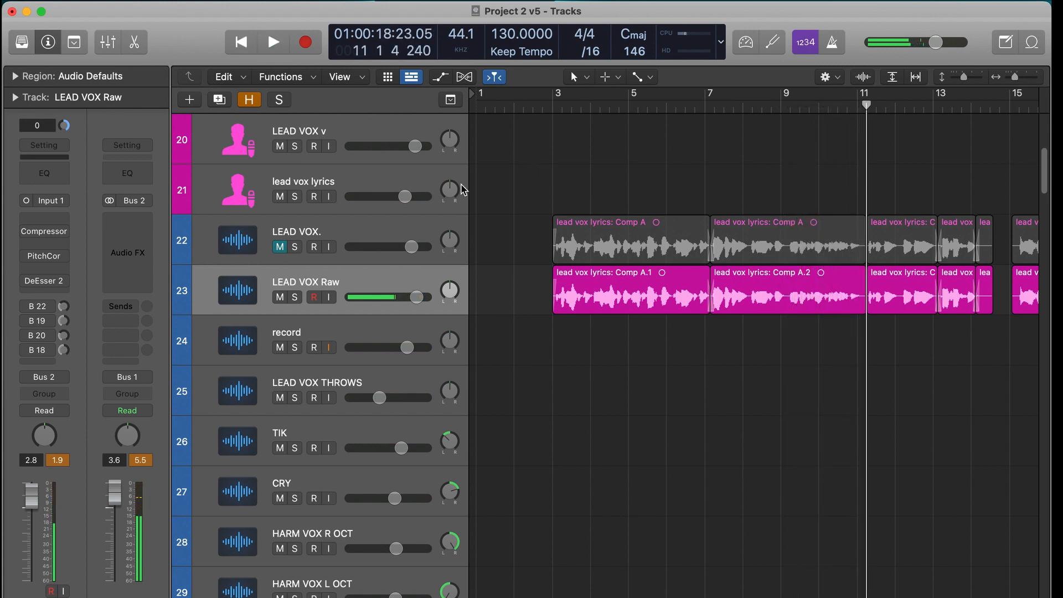
pyautogui.click(288, 246)
pyautogui.click(279, 298)
pyautogui.doubleClick(538, 110)
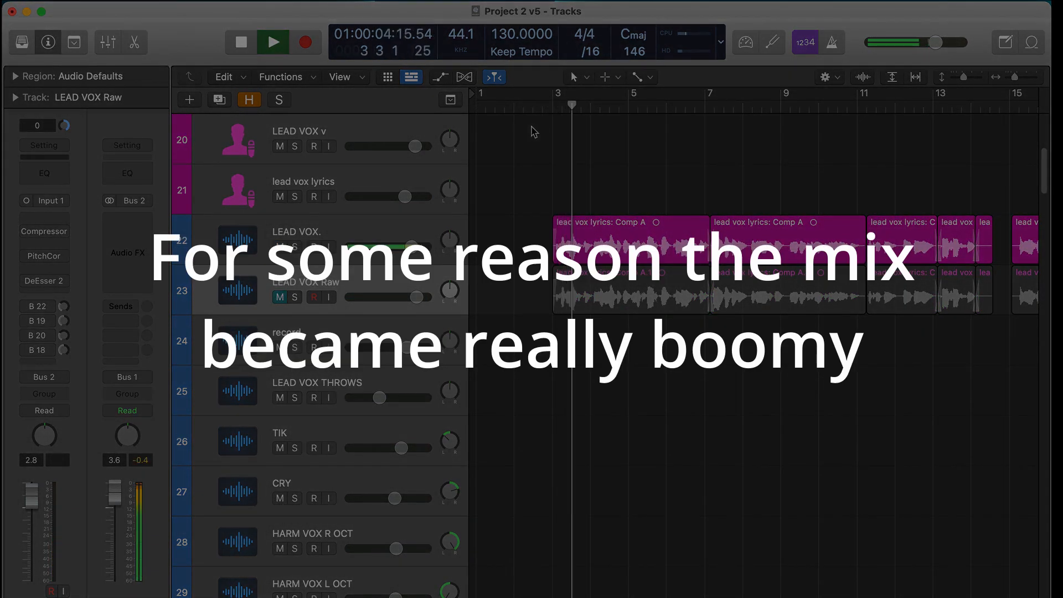
pyautogui.moveTo(412, 245); pyautogui.dragTo(410, 243)
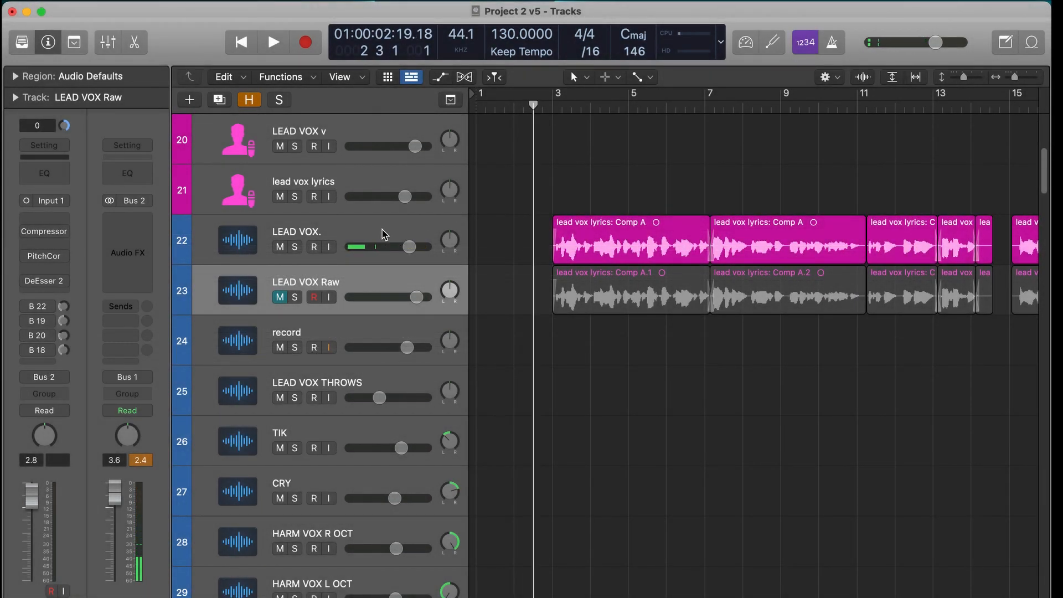
pyautogui.click(280, 247)
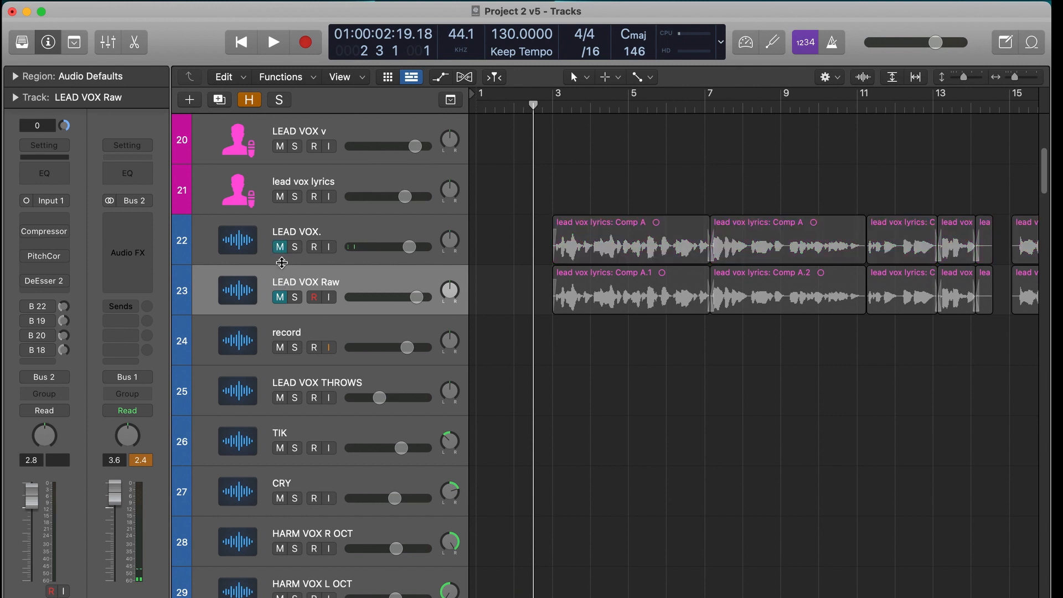
pyautogui.click(280, 297)
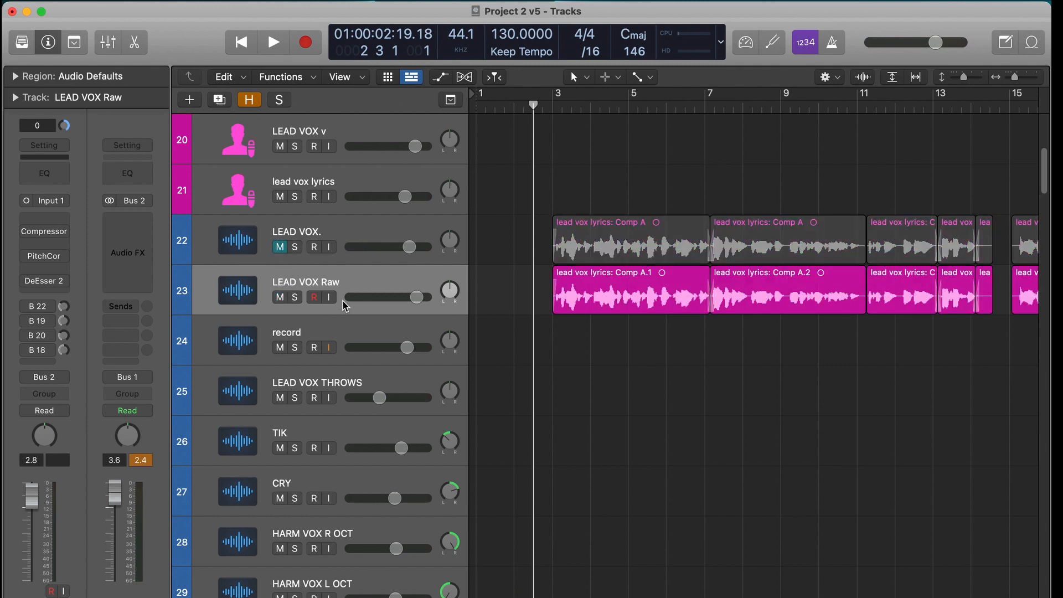
# - Add a Channel EQ to the LEAD VOX Raw channel strip and reposition its window
pyautogui.click(56, 216)
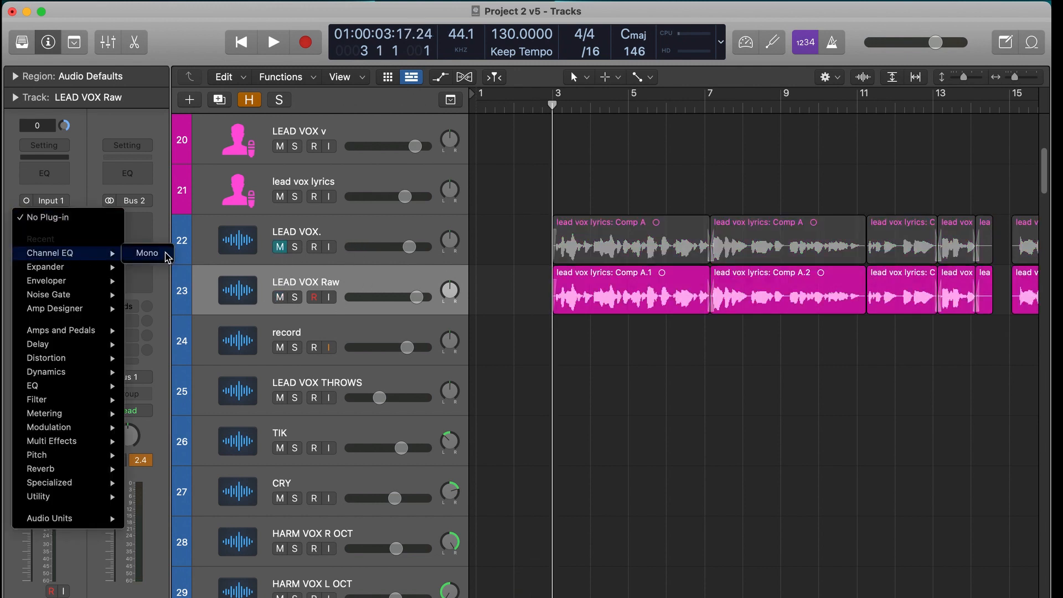
pyautogui.click(165, 254)
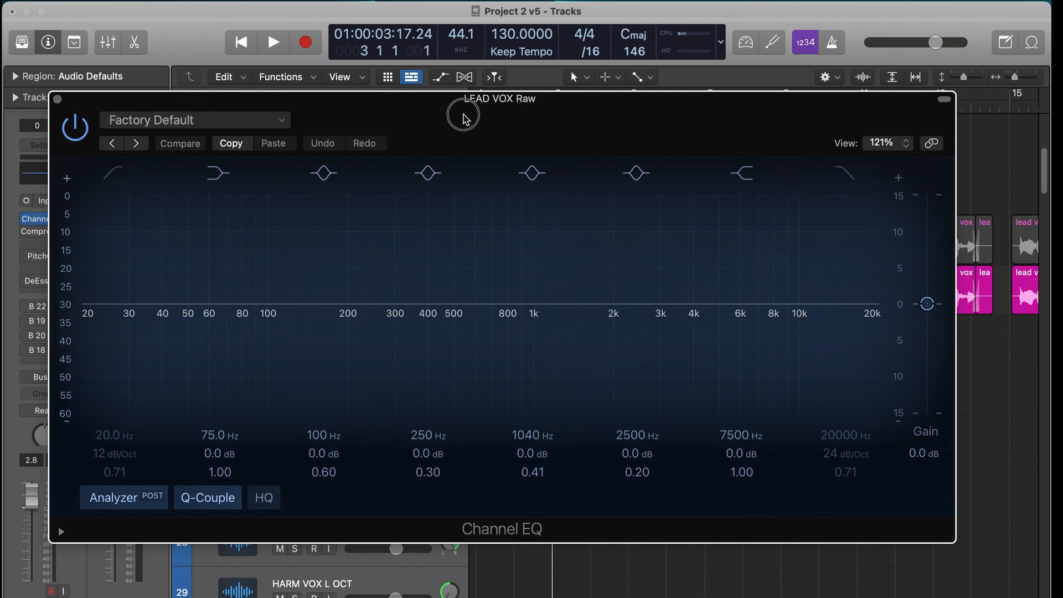
pyautogui.moveTo(467, 114); pyautogui.dragTo(492, 119)
pyautogui.moveTo(781, 130); pyautogui.dragTo(795, 128)
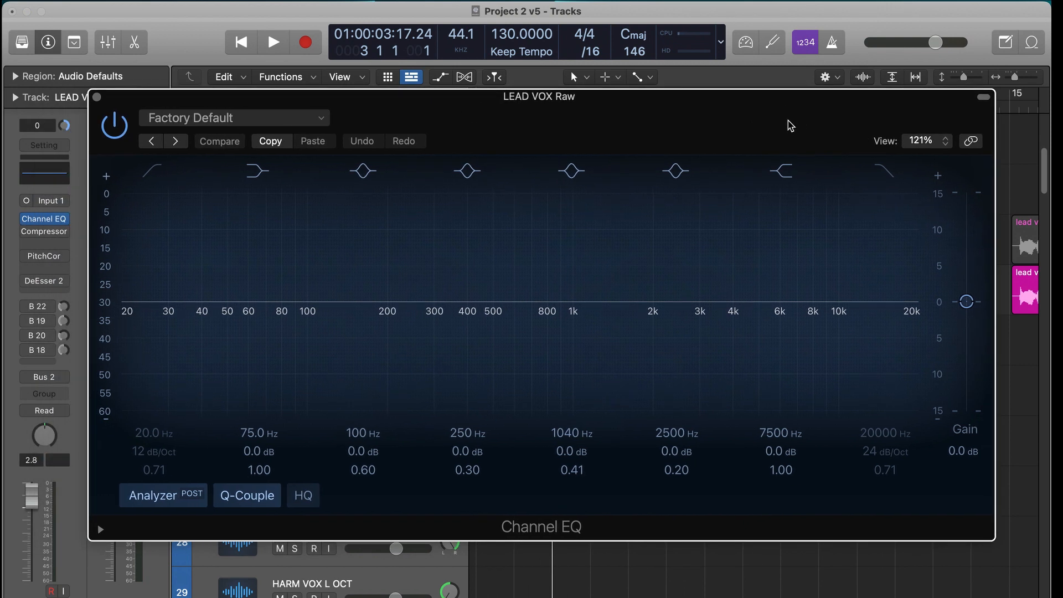
pyautogui.moveTo(689, 120); pyautogui.dragTo(742, 375)
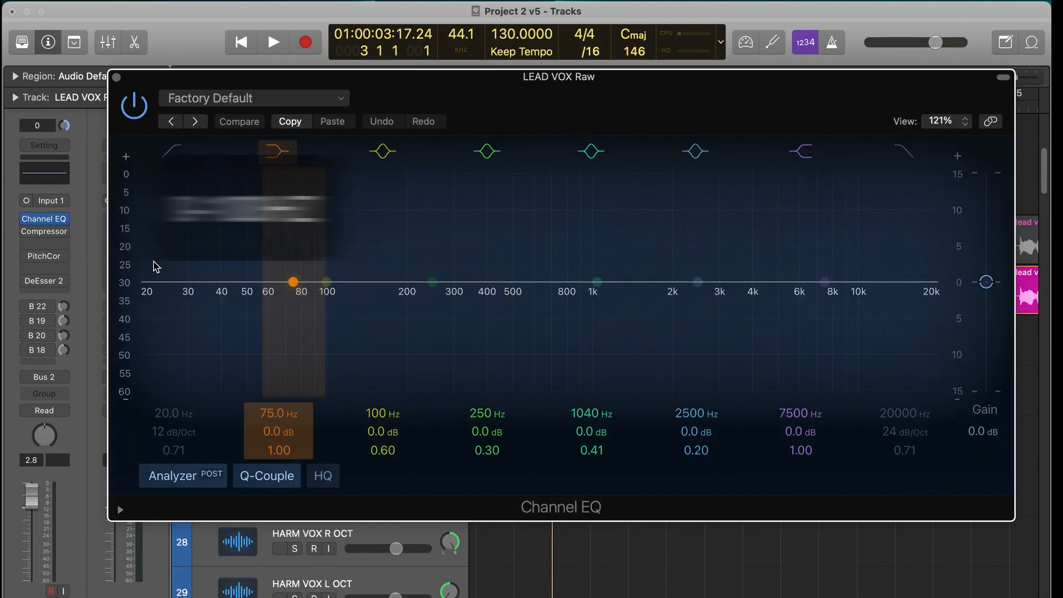
# - Audition the vocal's low end with a 76 Hz low shelf boosted to +16.4 dB and a 100 Hz, 24 dB/Oct high cut
pyautogui.moveTo(293, 282); pyautogui.dragTo(292, 251)
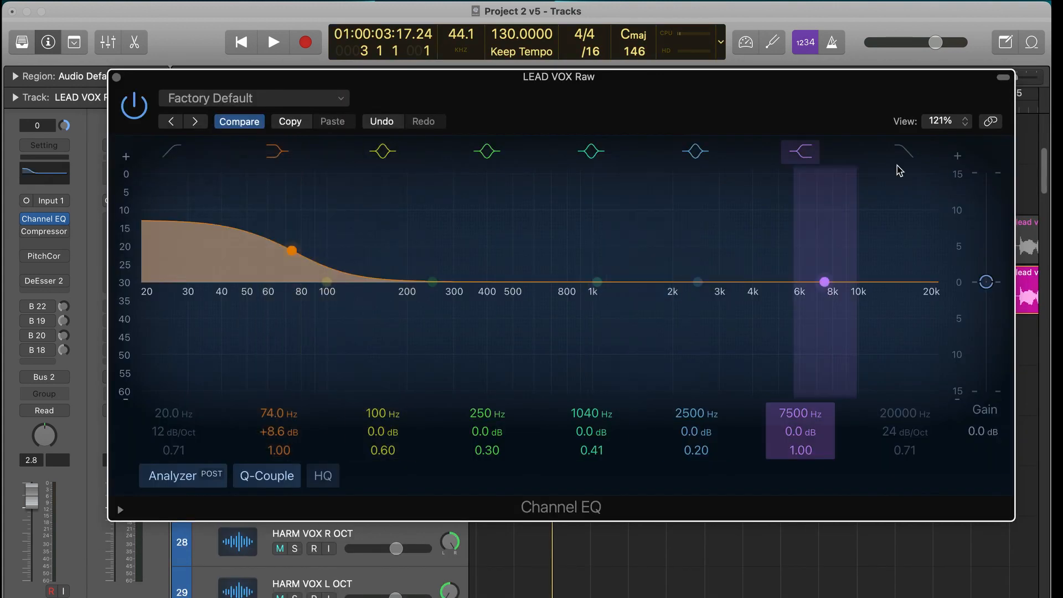
pyautogui.moveTo(938, 305); pyautogui.dragTo(328, 301)
pyautogui.press('space')
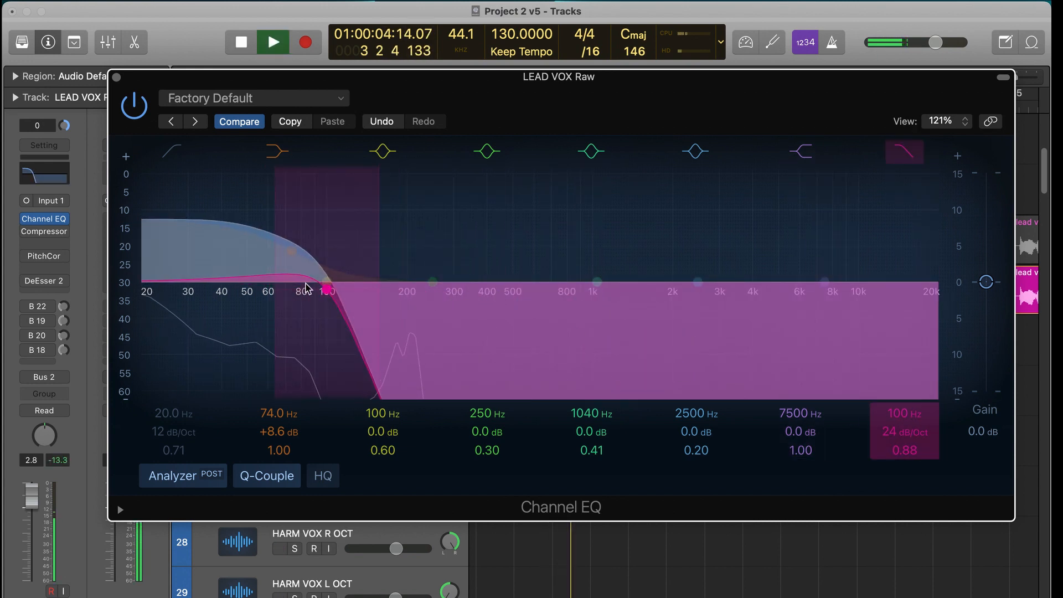
pyautogui.moveTo(272, 261); pyautogui.dragTo(275, 156)
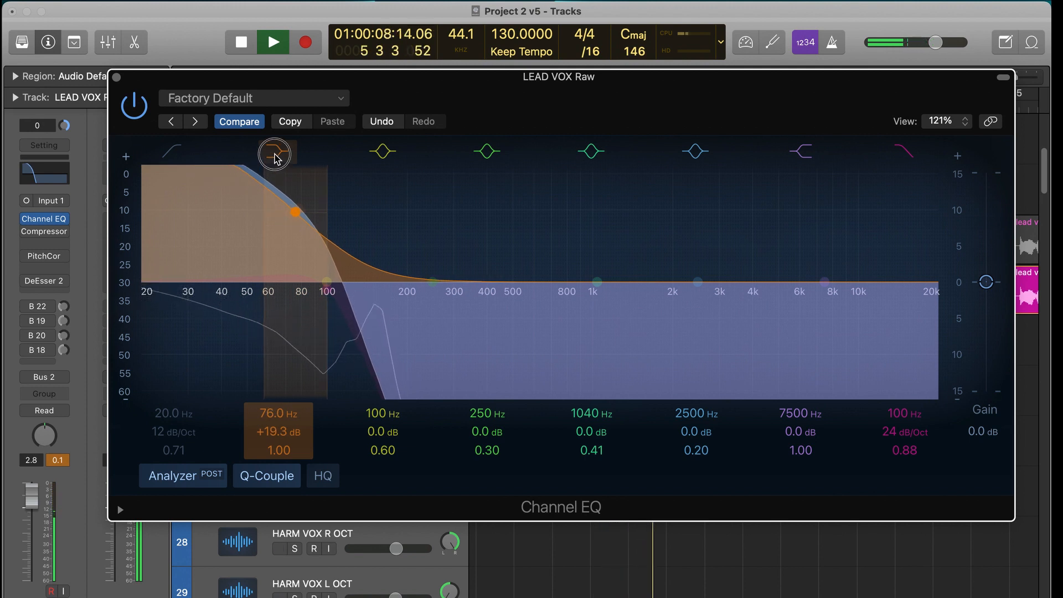
pyautogui.moveTo(275, 158); pyautogui.dragTo(275, 183)
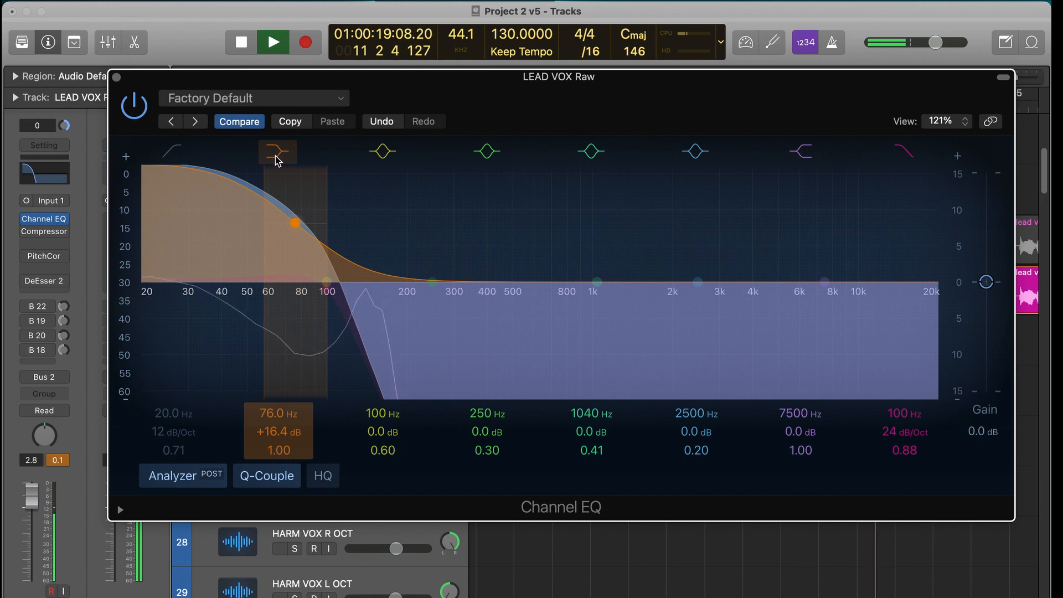
pyautogui.press('space')
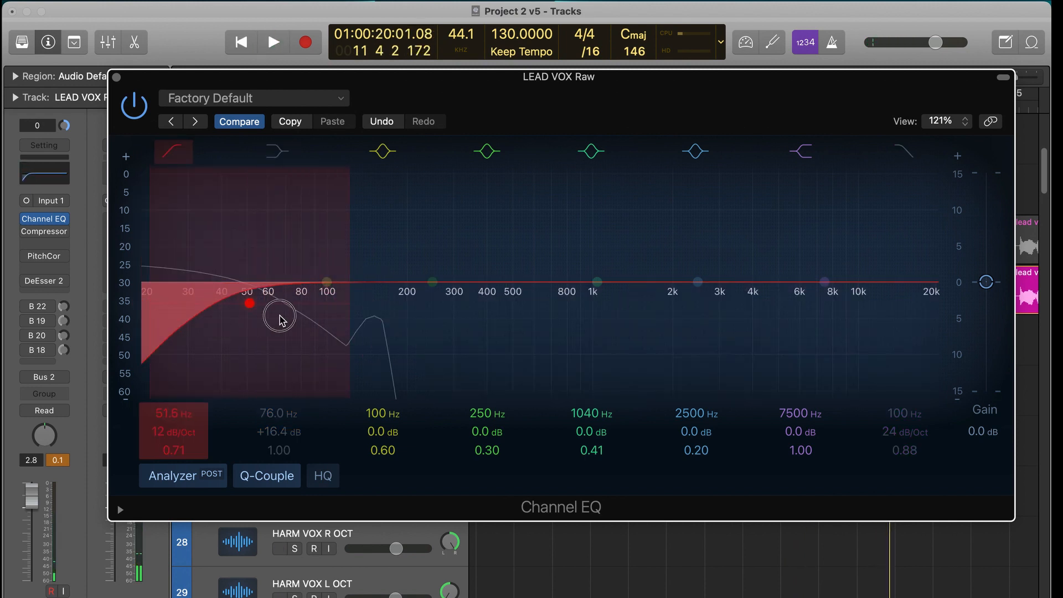
# - Replace the low shelf and high cut with a 12 dB/Oct low cut at 102 Hz, Q 0.79, comparing playback with it off and on
pyautogui.moveTo(280, 316); pyautogui.dragTo(343, 309)
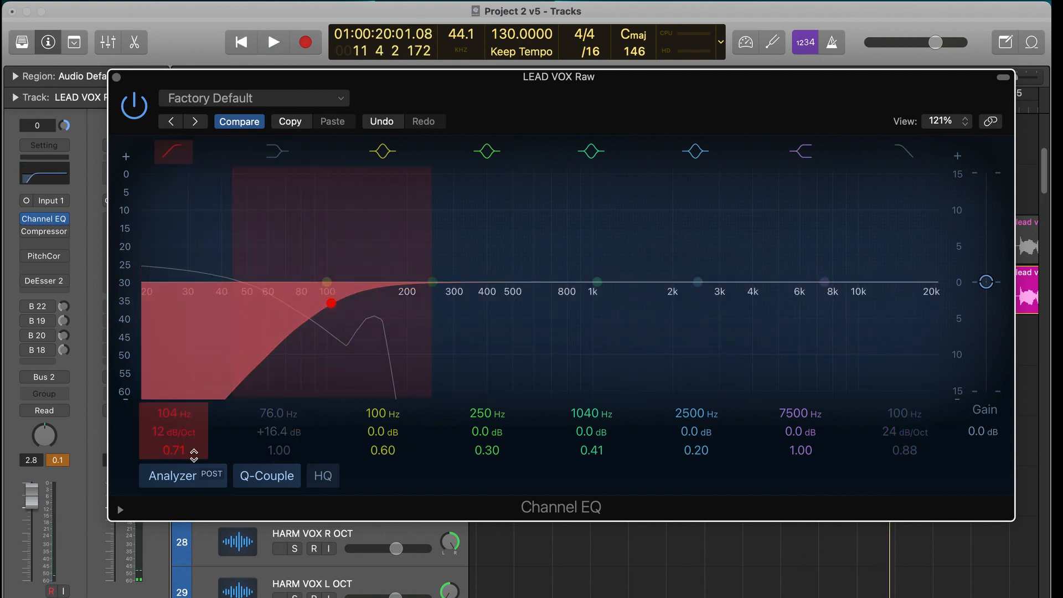
pyautogui.moveTo(599, 78); pyautogui.dragTo(603, 332)
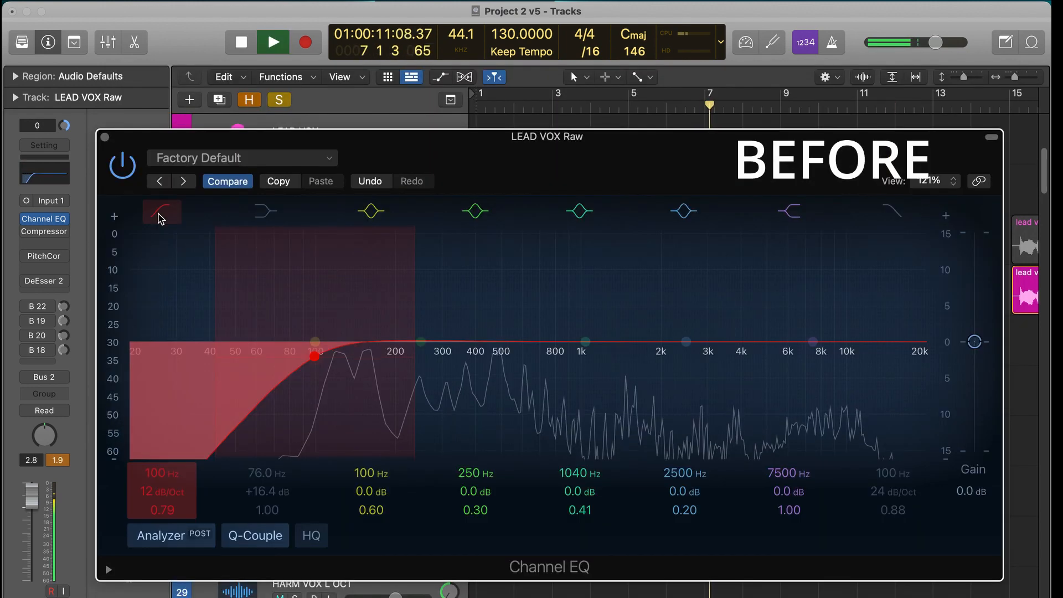
pyautogui.click(160, 217)
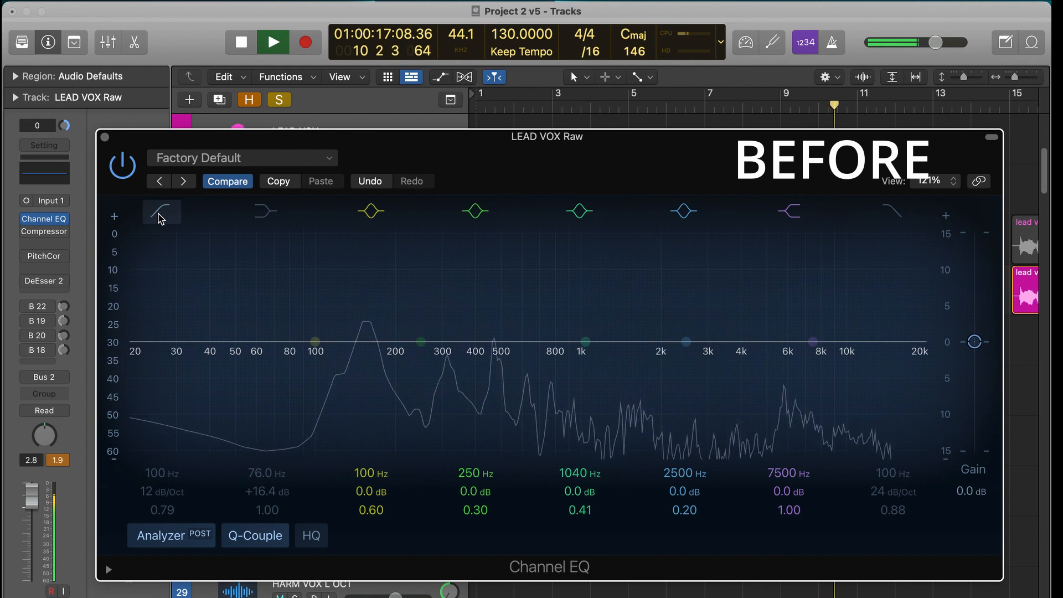
pyautogui.click(160, 218)
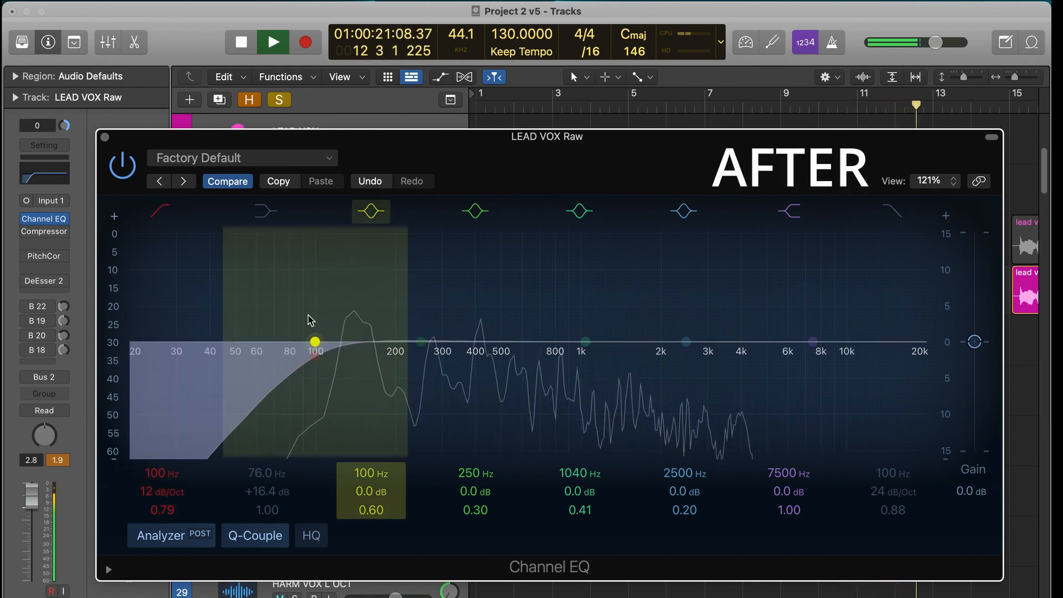
pyautogui.moveTo(309, 364); pyautogui.dragTo(312, 364)
pyautogui.press('space')
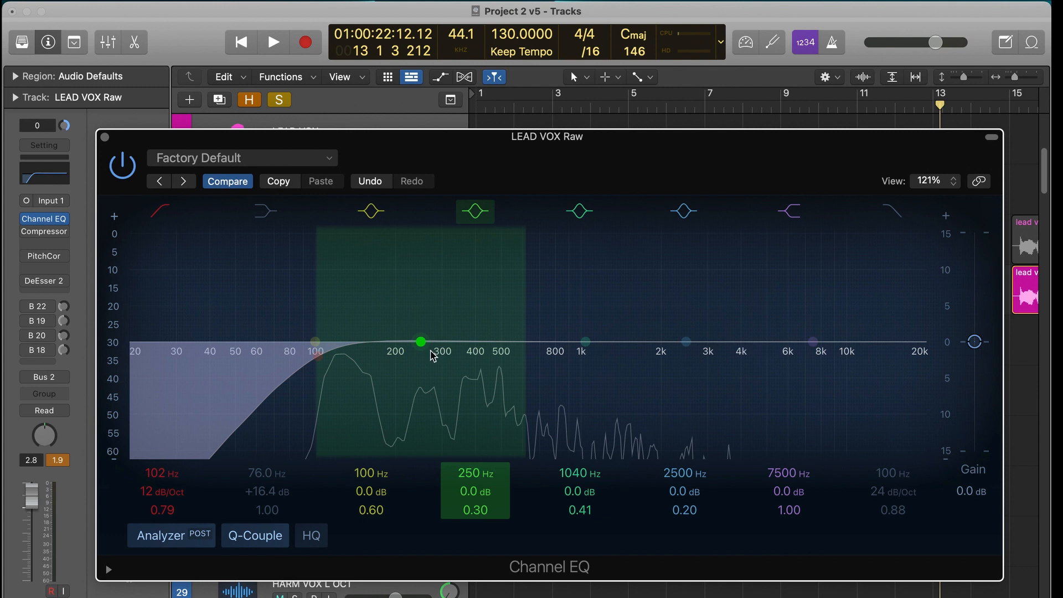
# - Audition a low-mid boost on the 250 Hz bell band up to +14.8 dB at 172 Hz, and reduce it to +3.5 dB at 159 Hz
pyautogui.moveTo(421, 341); pyautogui.dragTo(352, 320)
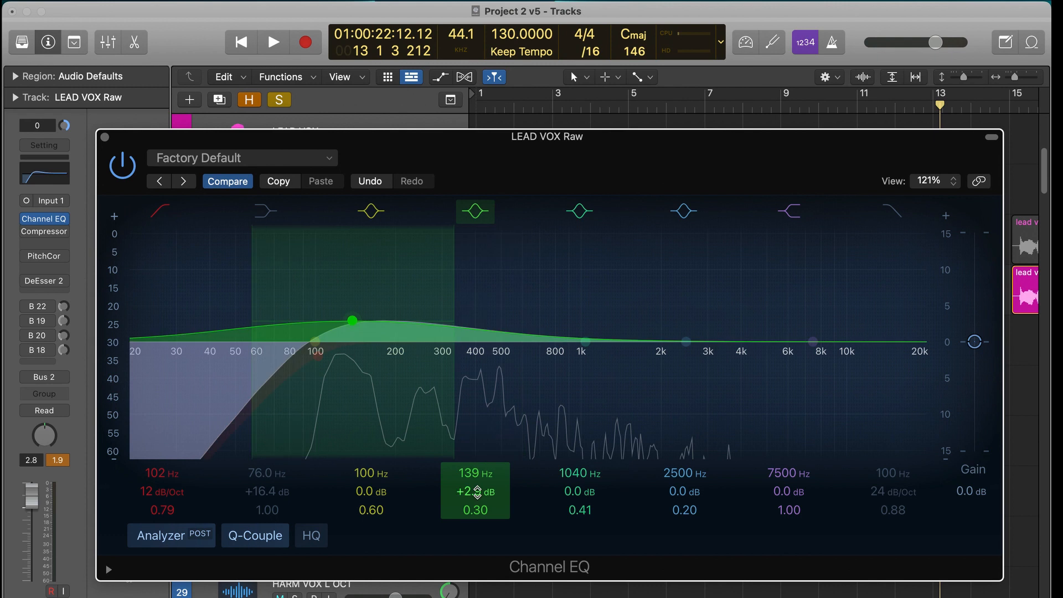
pyautogui.press('space')
pyautogui.moveTo(370, 336); pyautogui.dragTo(386, 219)
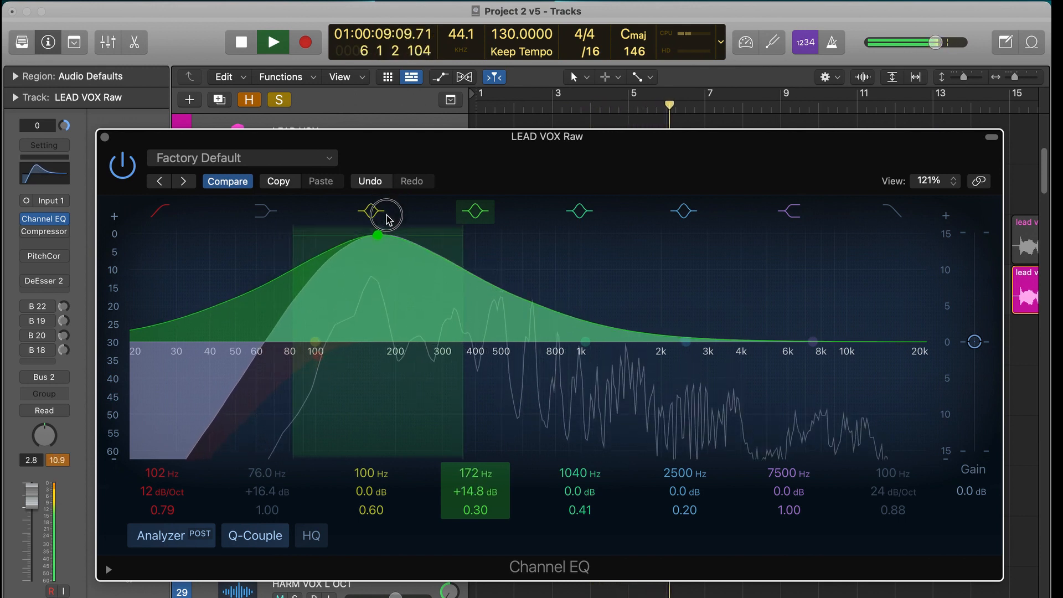
pyautogui.press('space')
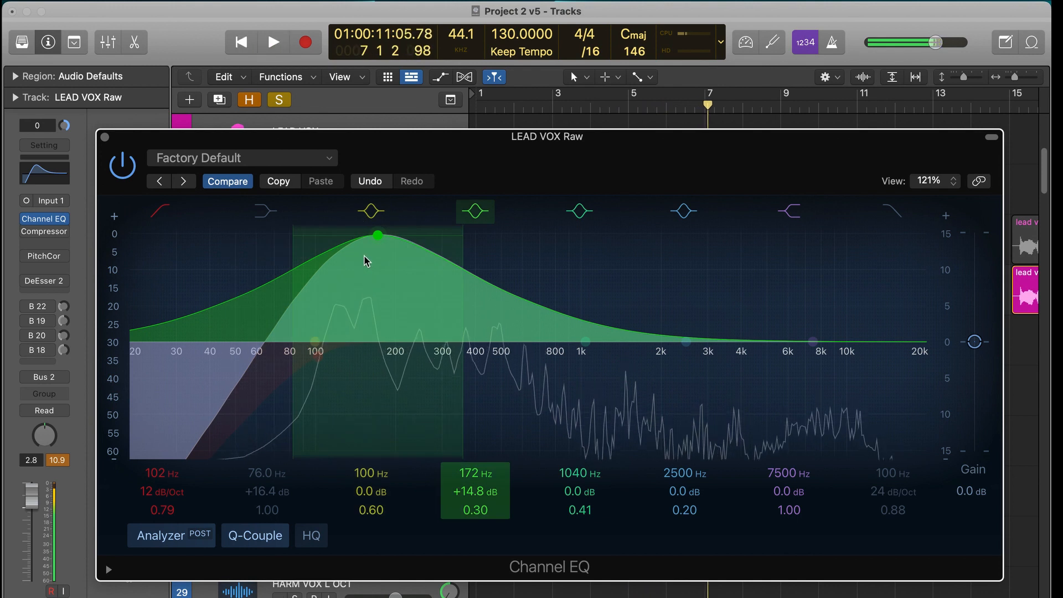
pyautogui.moveTo(378, 237); pyautogui.dragTo(372, 316)
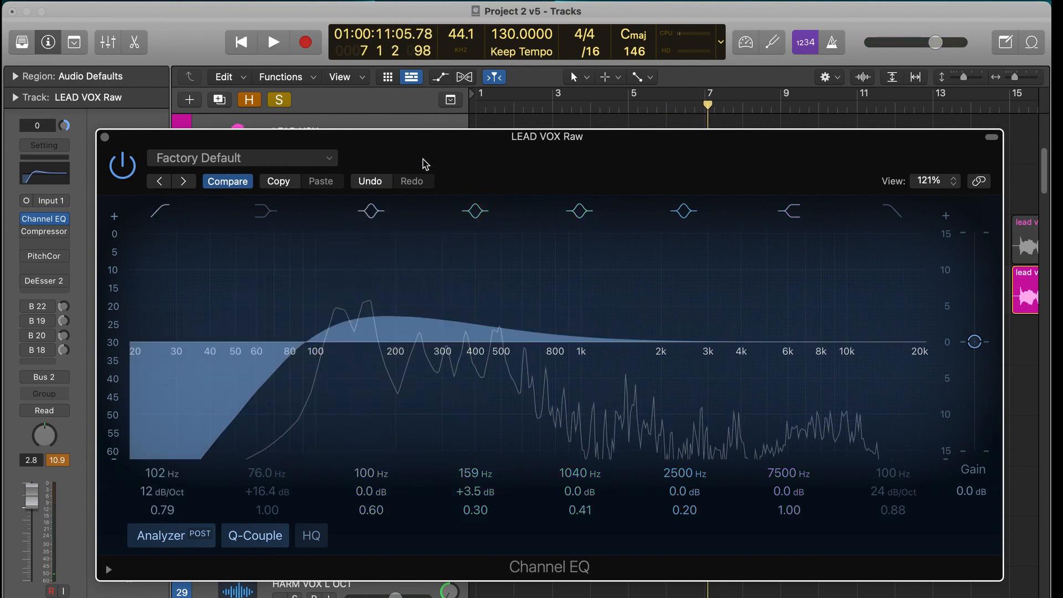
# - Unsolo the raw vocal and play the full mix while boosting the second bell band to +13.9 dB at 179 Hz
pyautogui.moveTo(425, 164); pyautogui.dragTo(432, 433)
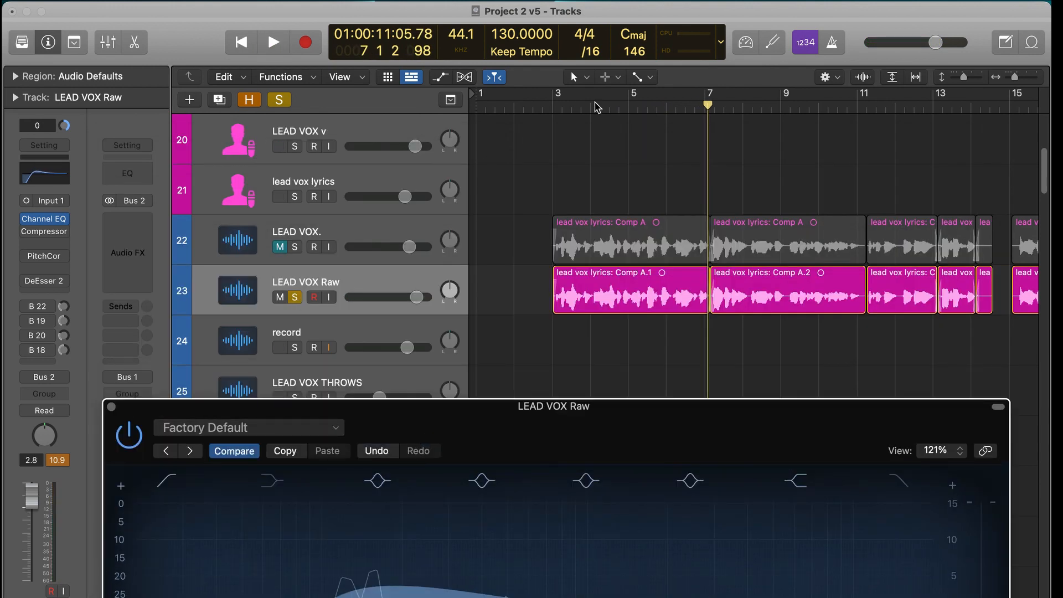
pyautogui.click(554, 105)
pyautogui.click(472, 111)
pyautogui.press('space')
pyautogui.moveTo(574, 453); pyautogui.dragTo(558, 241)
pyautogui.moveTo(358, 374); pyautogui.dragTo(370, 337)
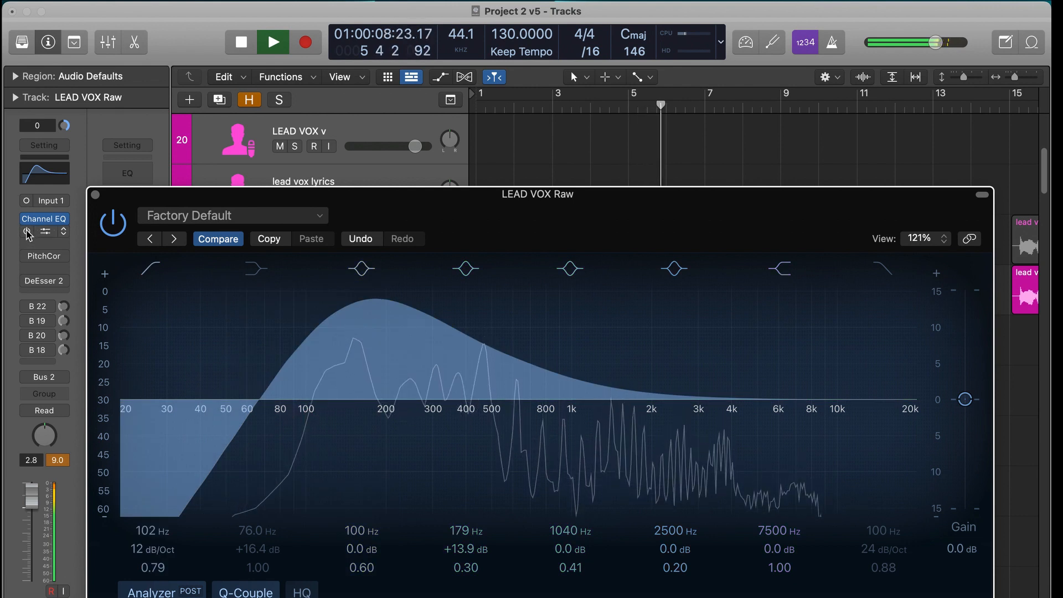
pyautogui.press('space')
# - Enable the vocal's other plug-ins and sends, and audition the mix with a +14.4 dB boost at 181 Hz before turning that band off
pyautogui.click(26, 336)
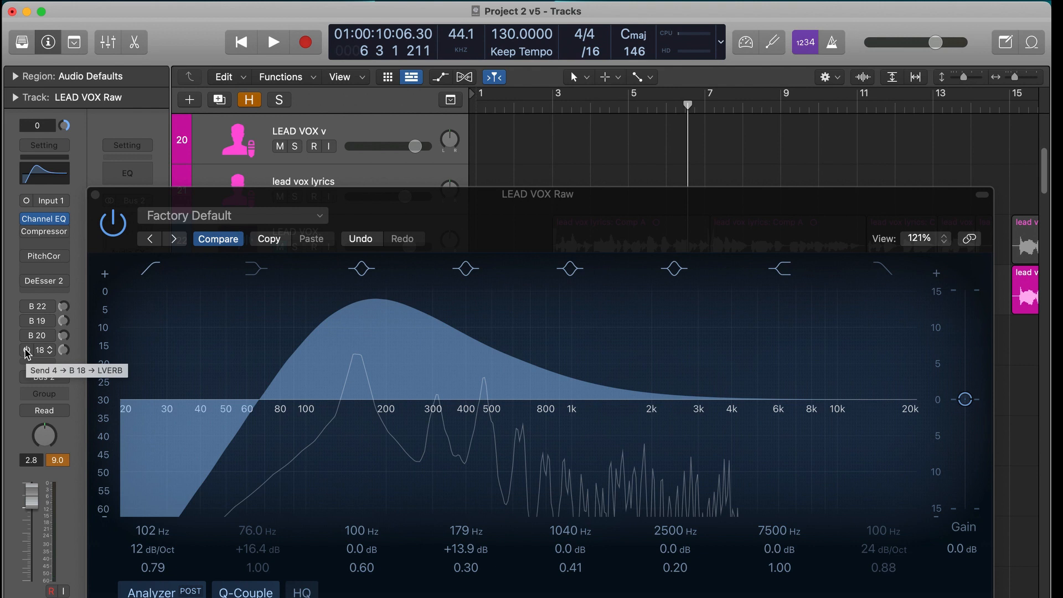
pyautogui.moveTo(28, 235)
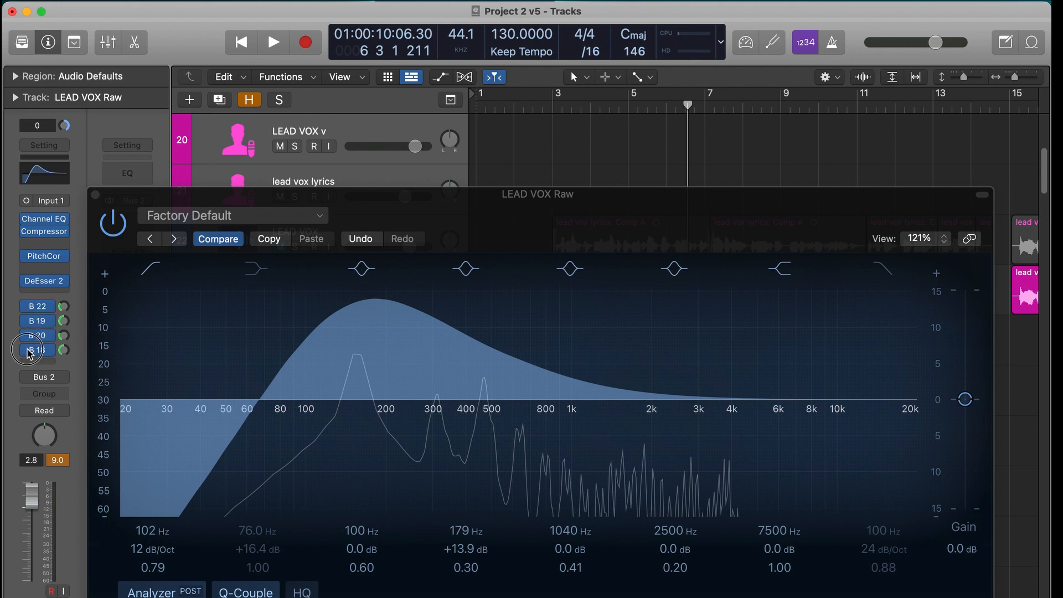
pyautogui.moveTo(543, 101); pyautogui.dragTo(515, 107)
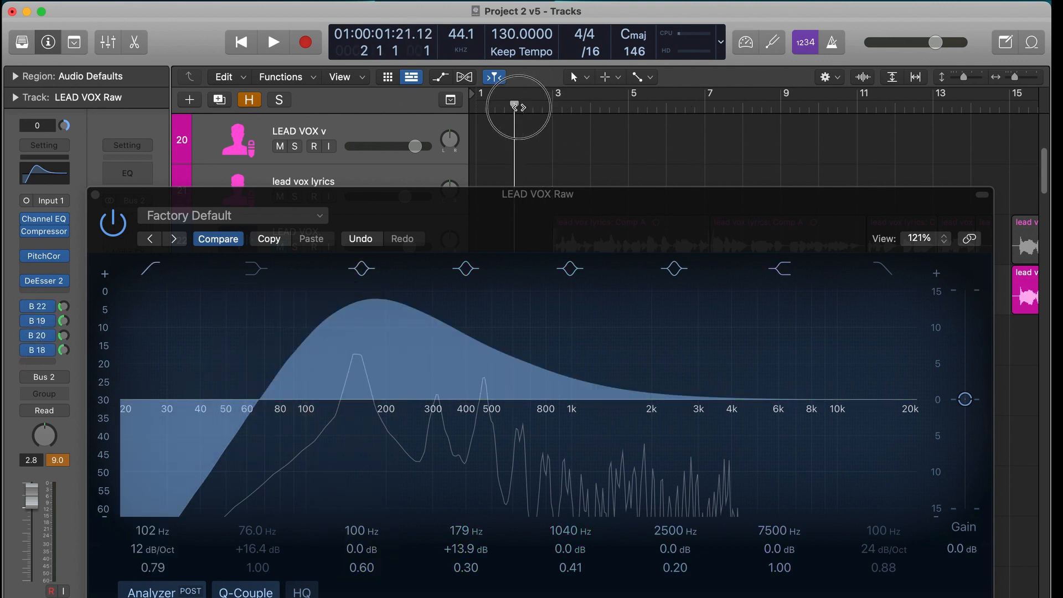
pyautogui.press('space')
pyautogui.moveTo(428, 335); pyautogui.dragTo(411, 330)
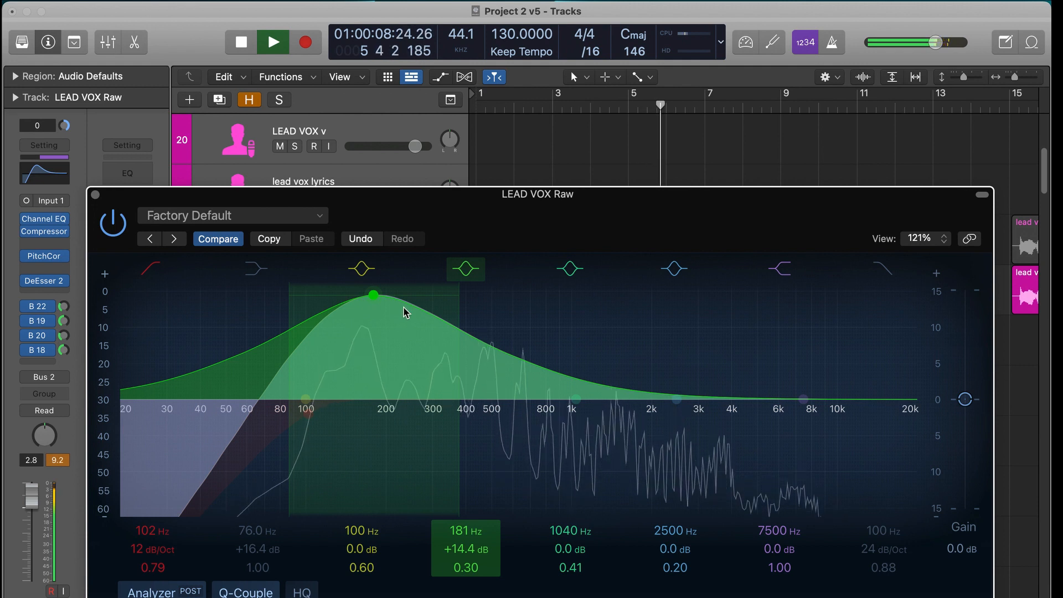
pyautogui.click(468, 268)
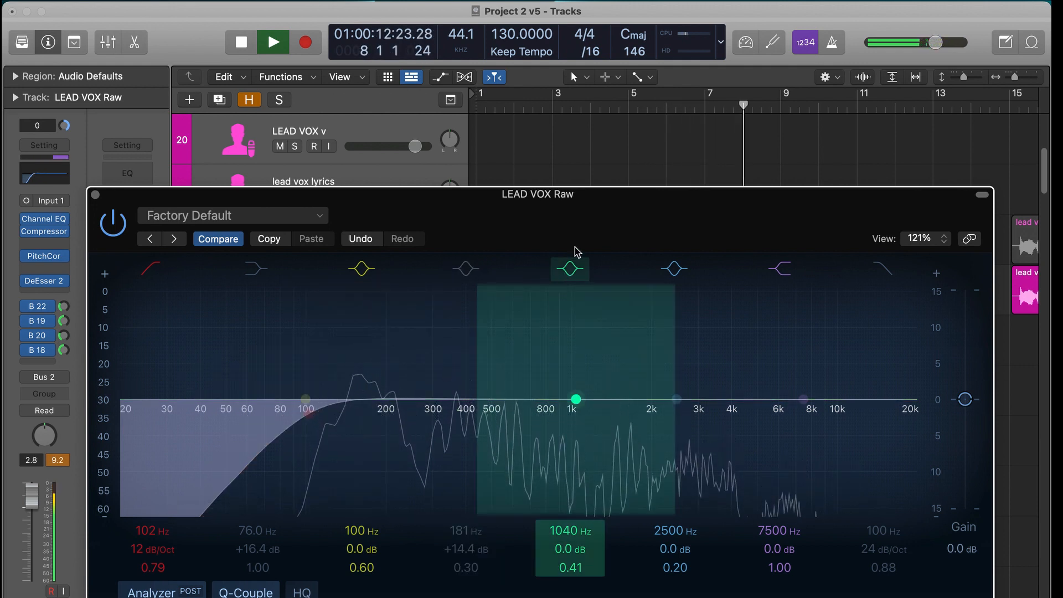
pyautogui.press('space')
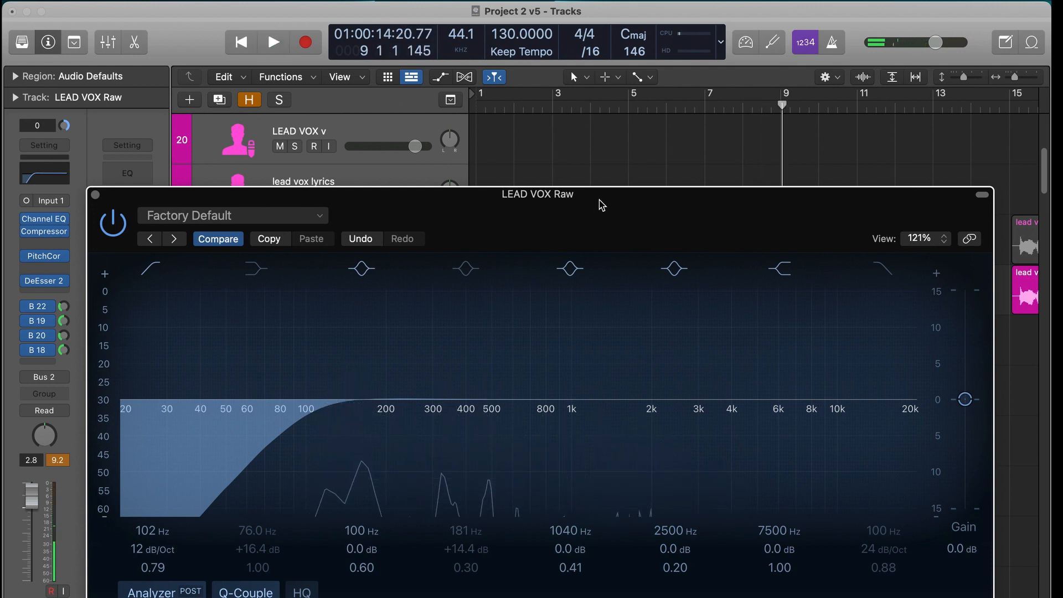
# - Turn the second bell band back on and set it to 162 Hz, +3.9 dB with a Q of 1.00
pyautogui.moveTo(604, 201); pyautogui.dragTo(620, 322)
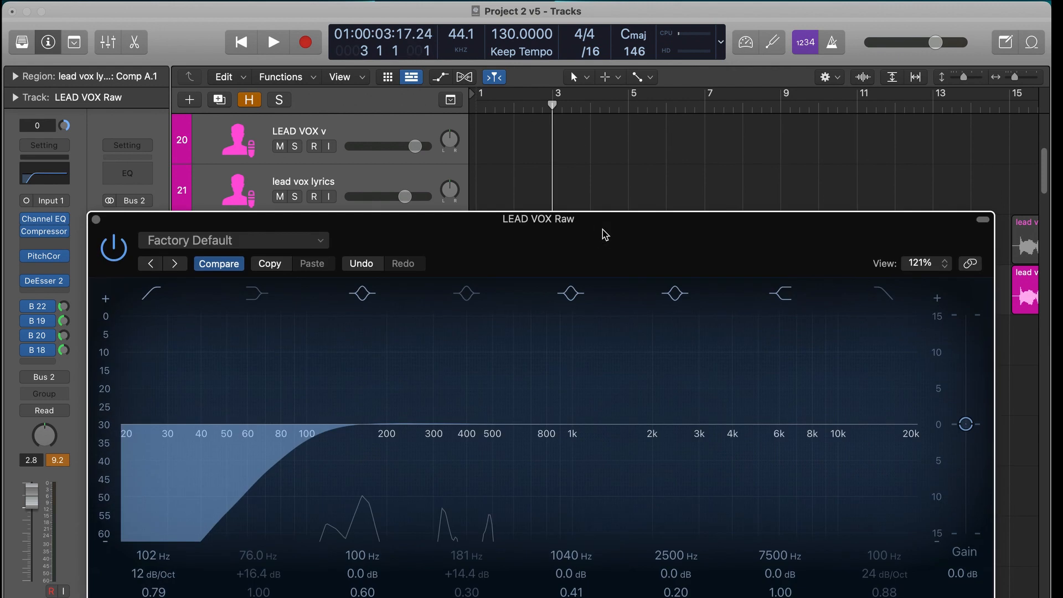
pyautogui.click(463, 298)
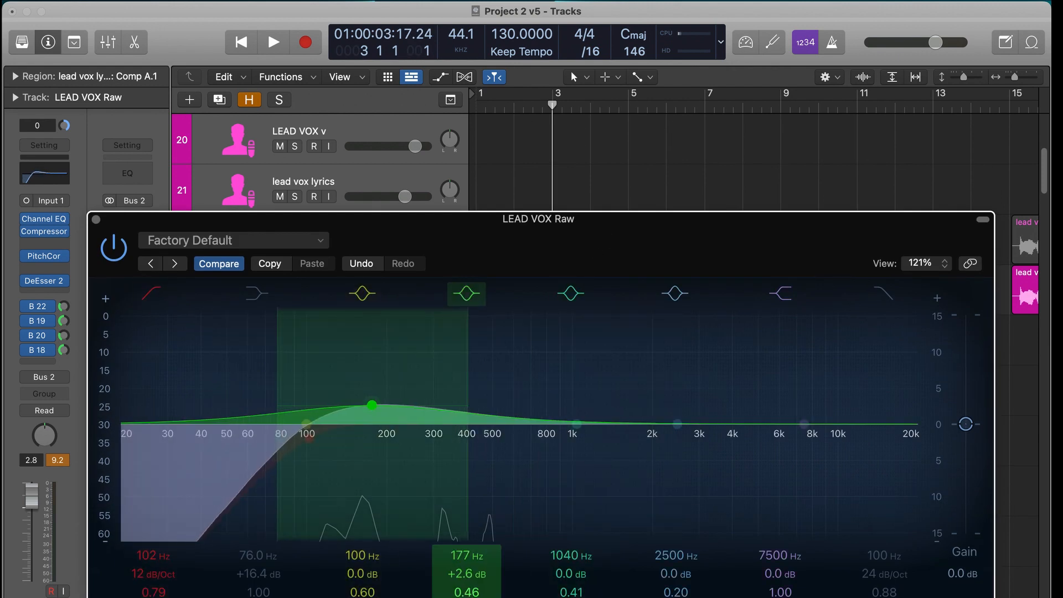
pyautogui.moveTo(471, 595); pyautogui.dragTo(471, 591)
pyautogui.moveTo(387, 422); pyautogui.dragTo(368, 405)
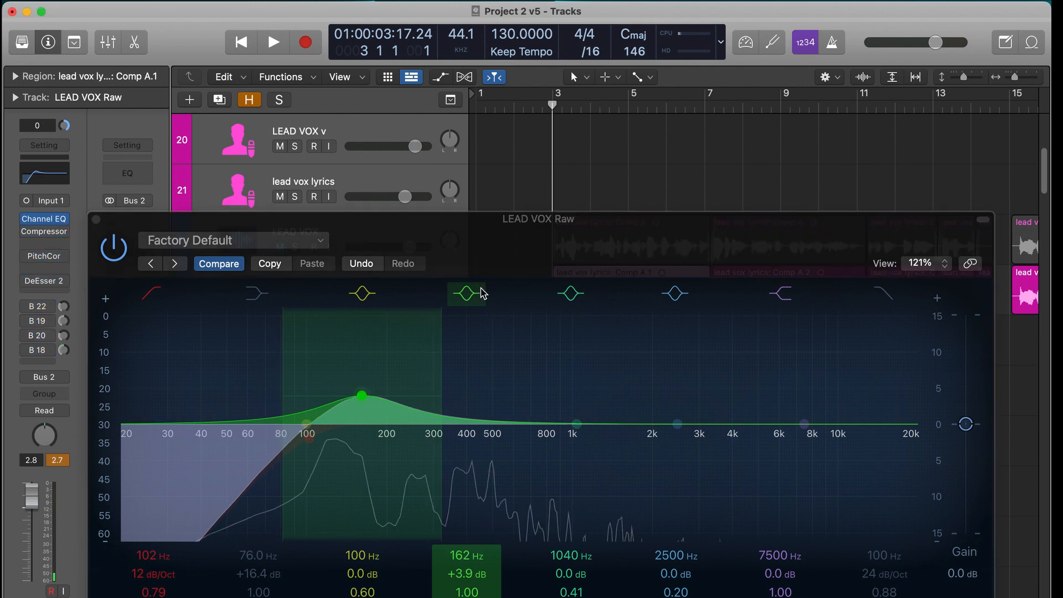
# - Compare the mix from bar 3 with the 162 Hz boost turned off and on
pyautogui.click(467, 294)
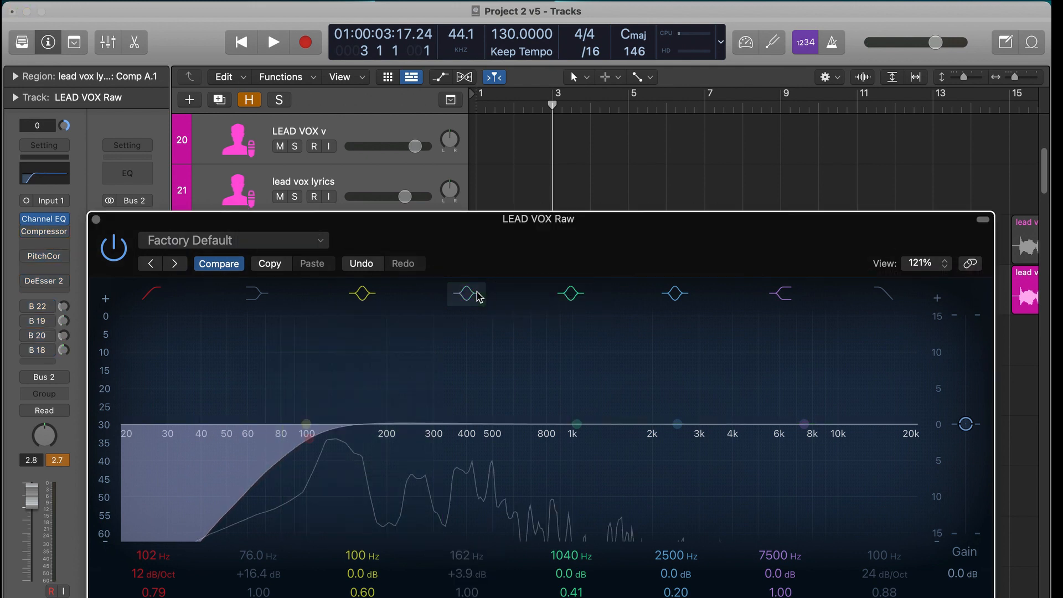
pyautogui.press('space')
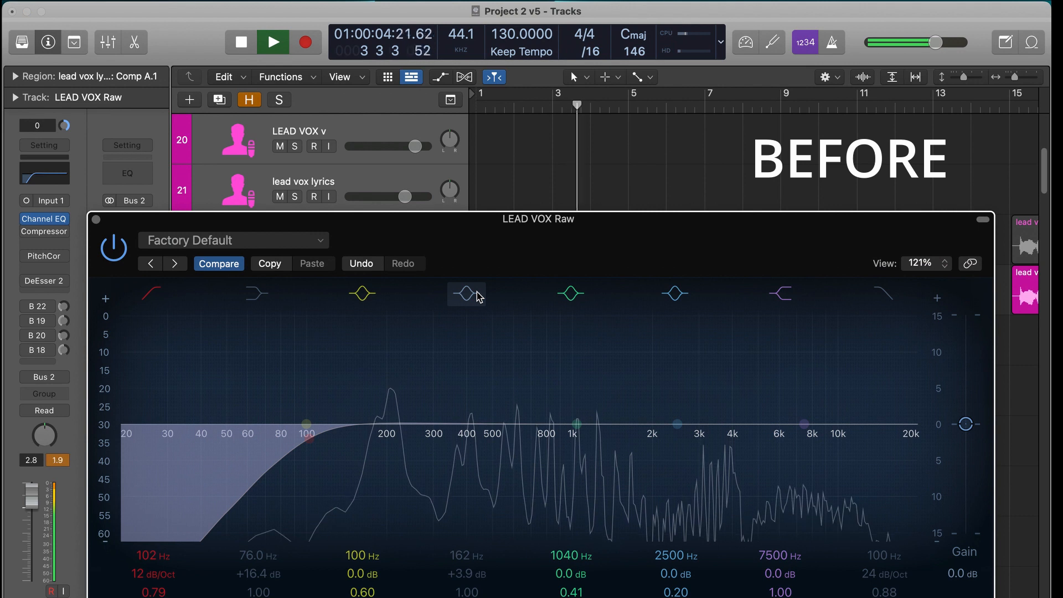
pyautogui.press('space')
pyautogui.click(468, 293)
pyautogui.click(551, 109)
pyautogui.press('space')
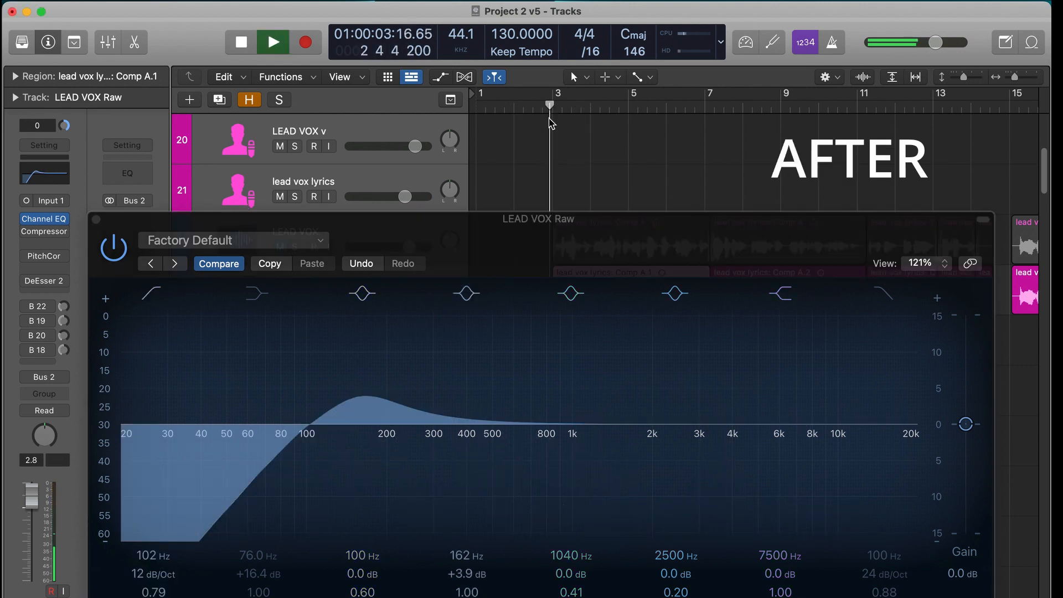
# - Set the third bell band to 272 Hz, -10.0 dB, and the second bell to 158 Hz, +4.0 dB during playback with the third band off
pyautogui.press('space')
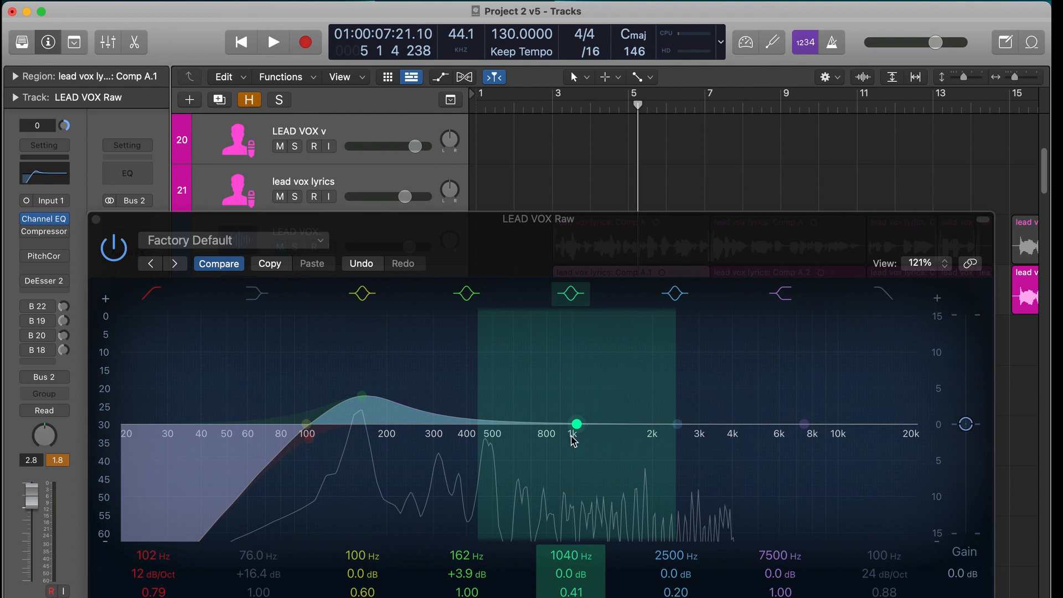
pyautogui.moveTo(579, 432); pyautogui.dragTo(436, 431)
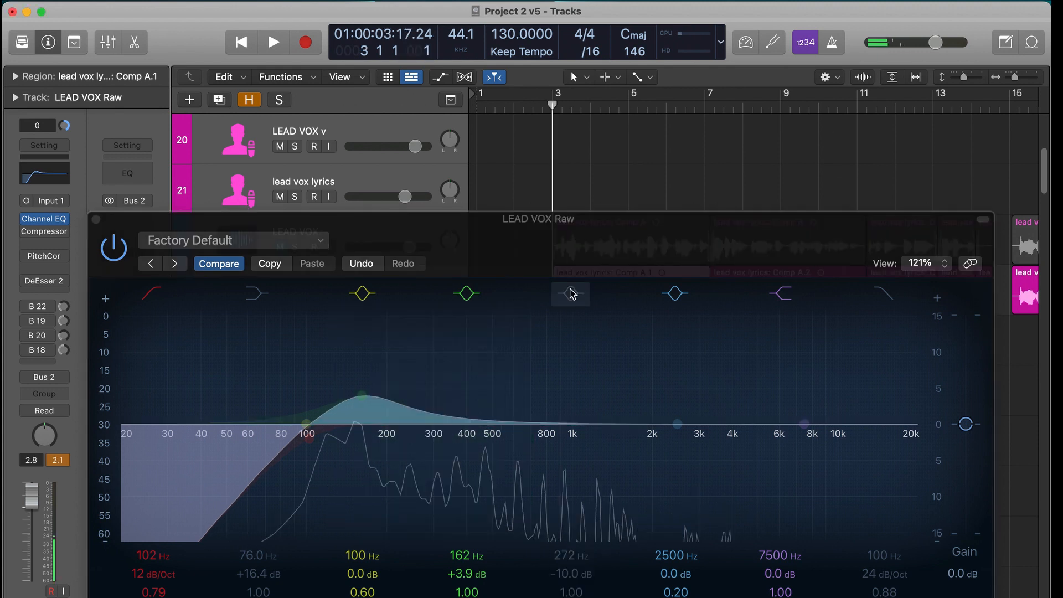
pyautogui.press('space')
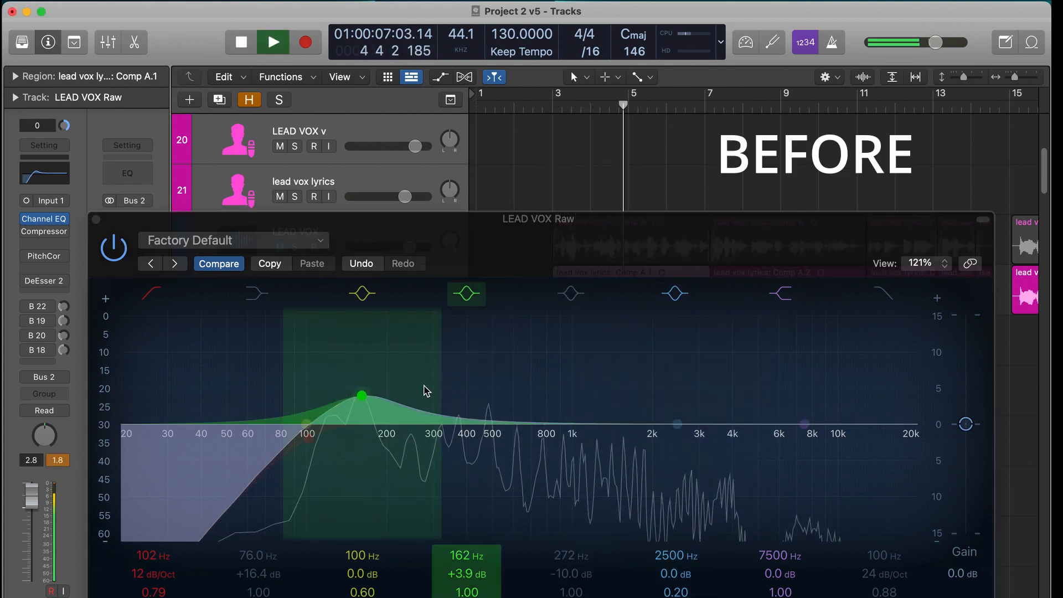
pyautogui.moveTo(424, 387); pyautogui.dragTo(423, 384)
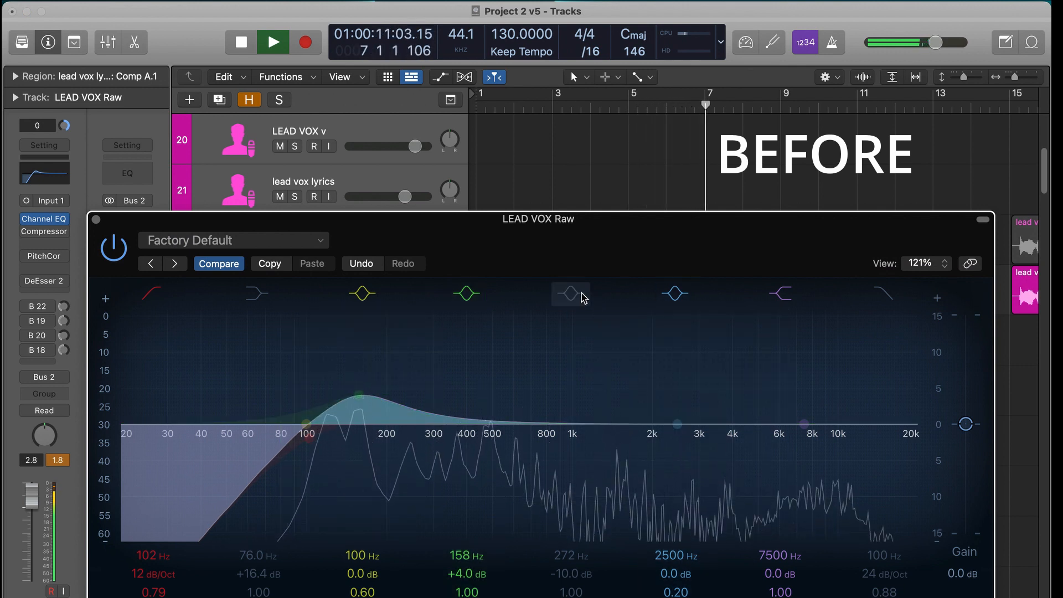
# - Audition the mix with the 272 Hz cut turned on, reduce the cut to -9.1 dB, turn the band off and return to bar 3
pyautogui.click(583, 297)
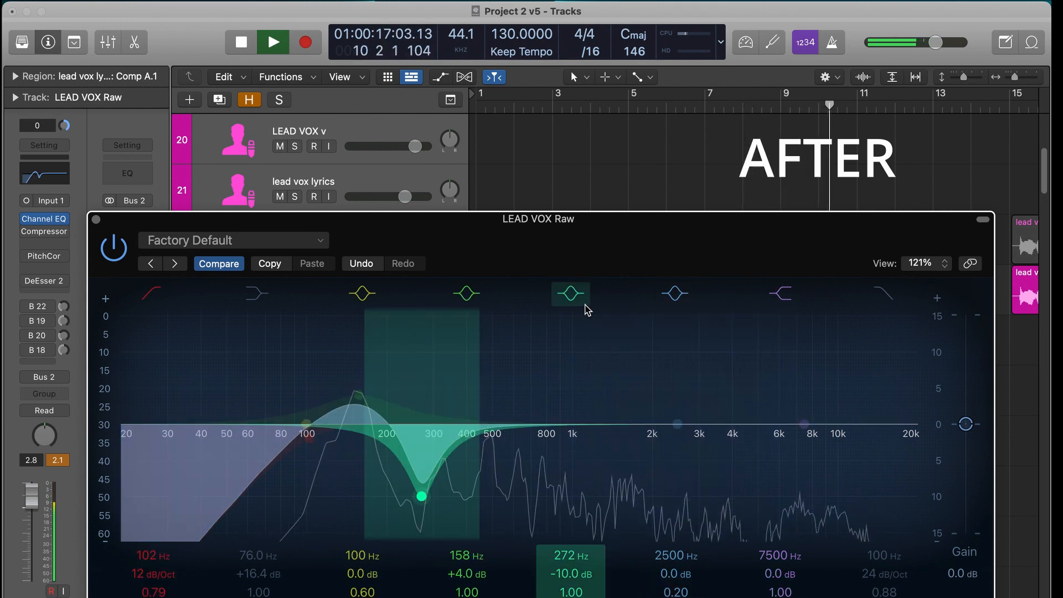
pyautogui.press('space')
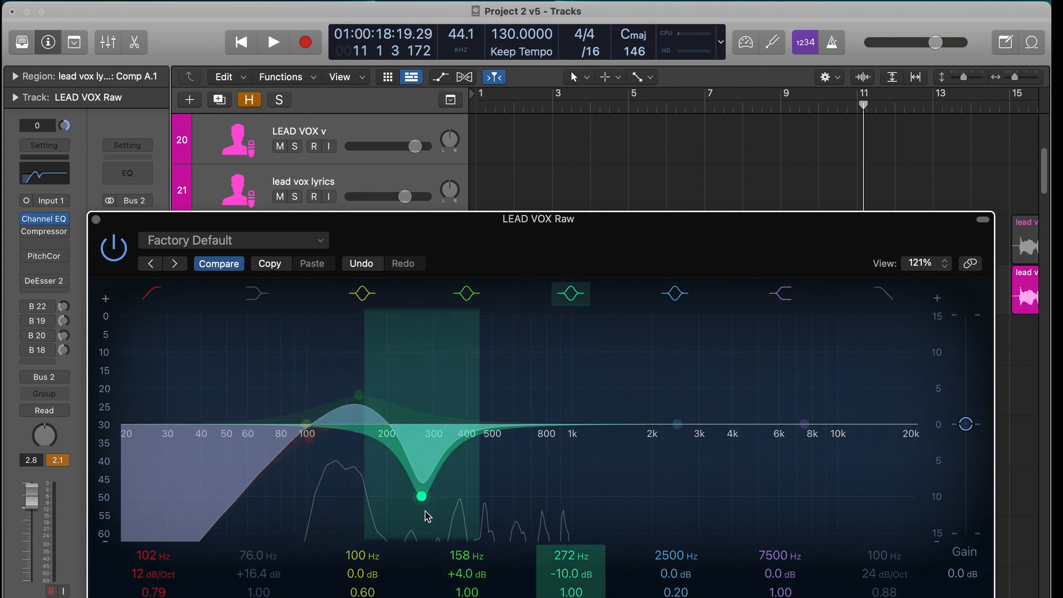
pyautogui.moveTo(426, 501); pyautogui.dragTo(427, 494)
pyautogui.click(572, 293)
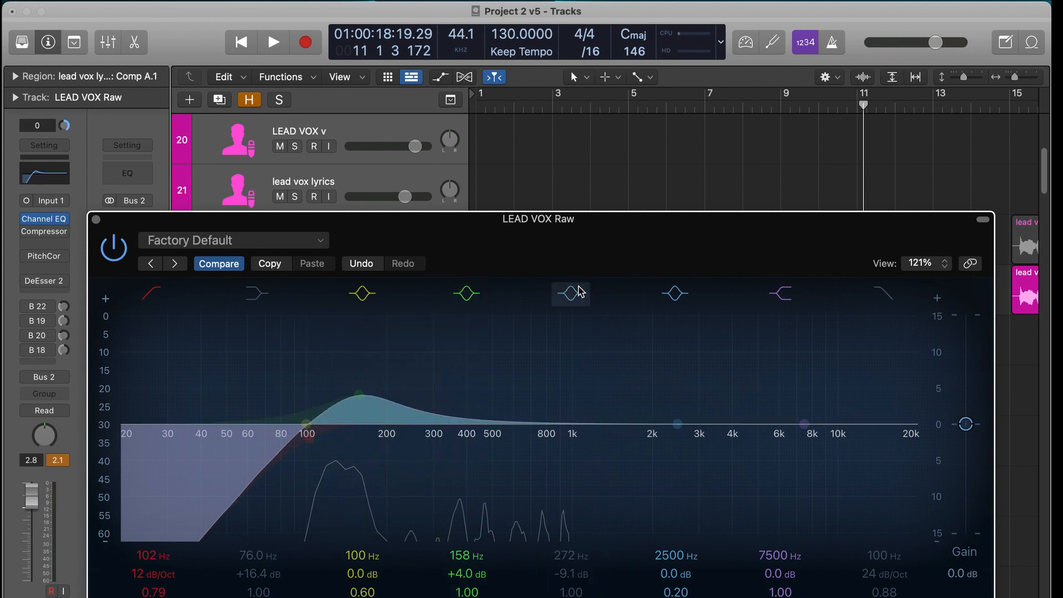
pyautogui.click(625, 102)
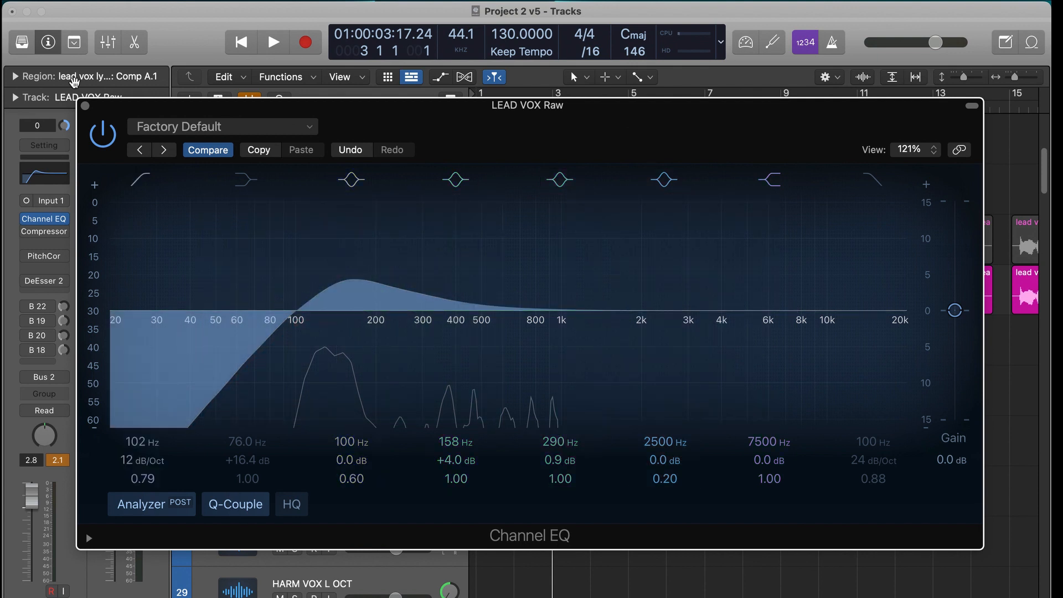
# - Solo the raw vocal and audition it through the second Channel EQ's 276–525 Hz band, closing the EQ and returning to bar 3
pyautogui.click(84, 107)
pyautogui.moveTo(611, 368); pyautogui.dragTo(624, 223)
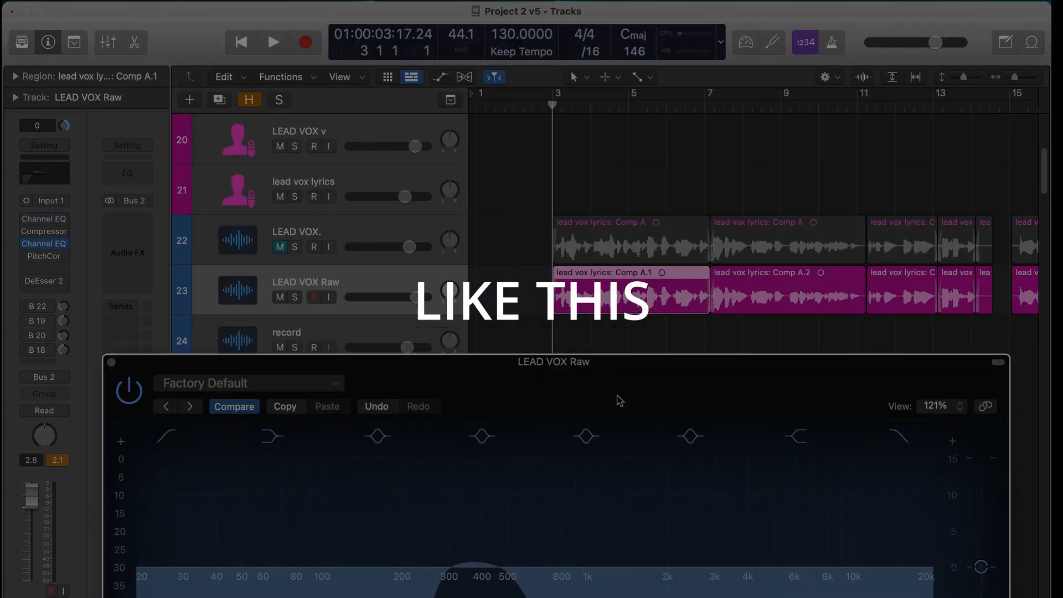
pyautogui.press('space')
pyautogui.press('s')
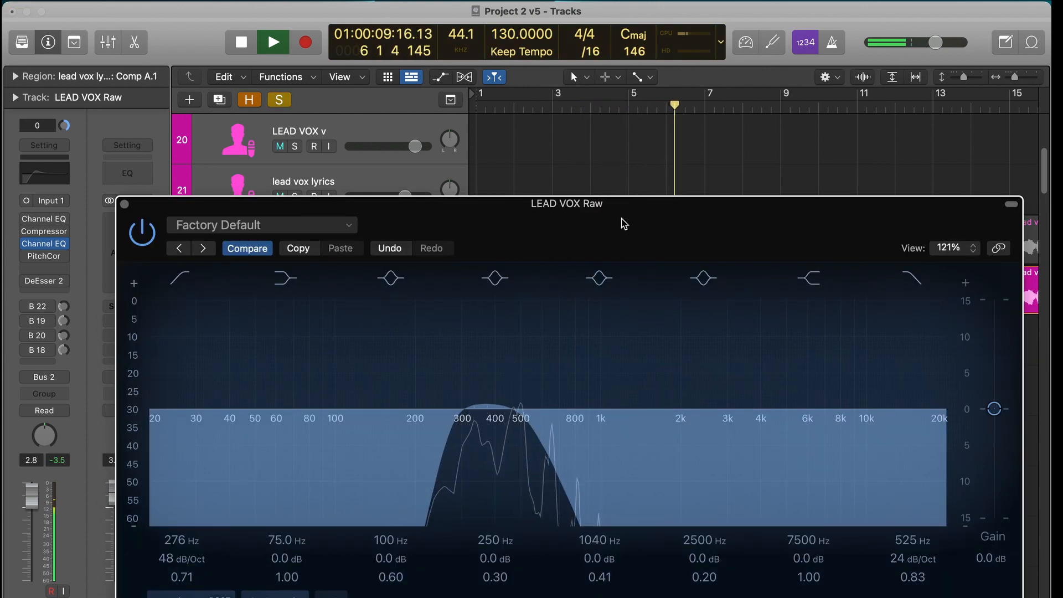
pyautogui.press('space')
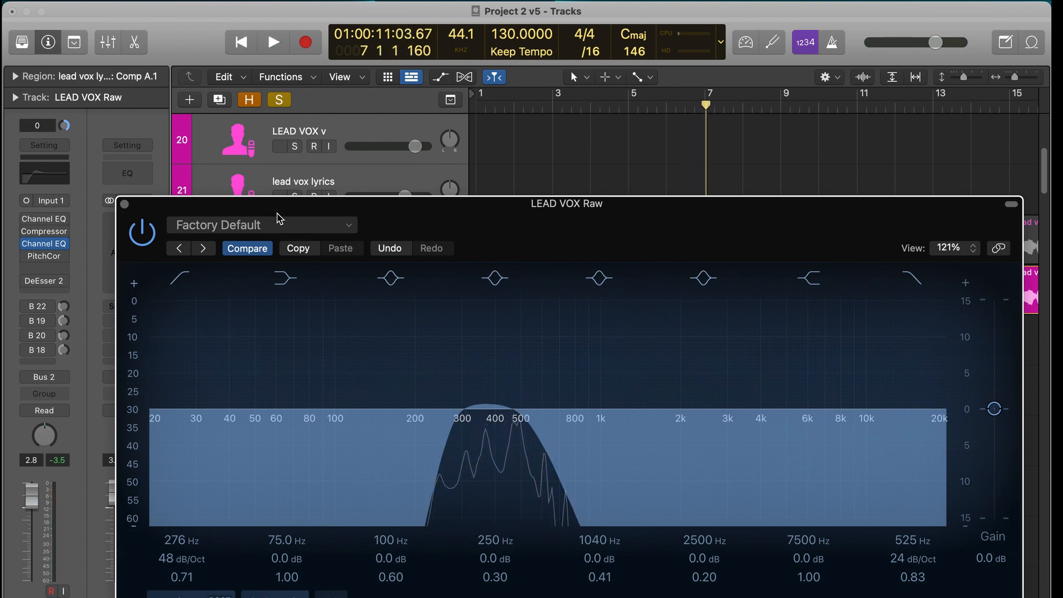
pyautogui.click(126, 205)
pyautogui.click(551, 108)
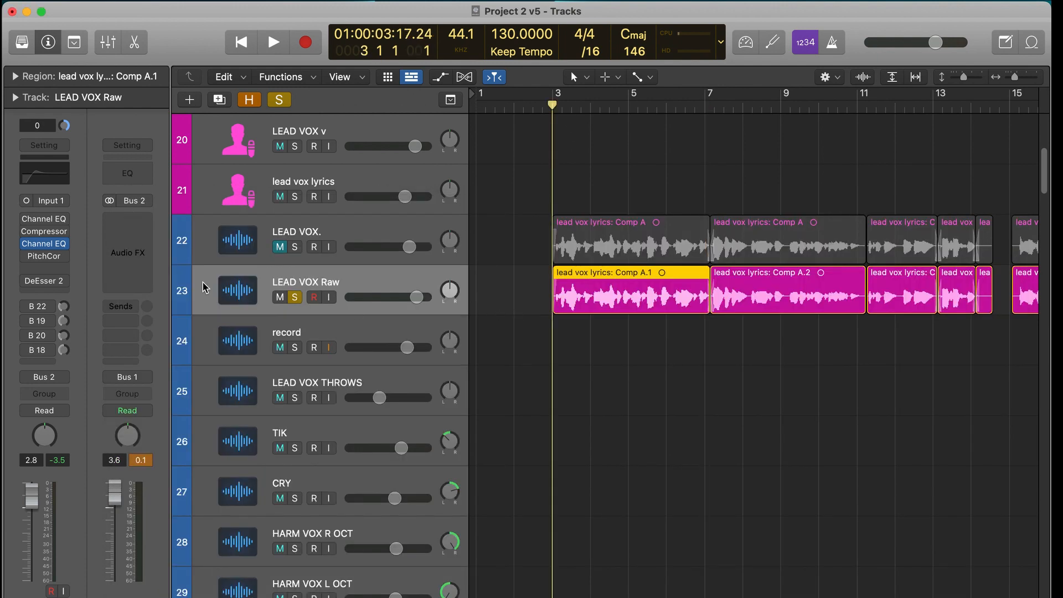
# - Reopen the raw vocal's first Channel EQ and boost the fourth bell band to +11.6 dB at 720 Hz
pyautogui.click(44, 219)
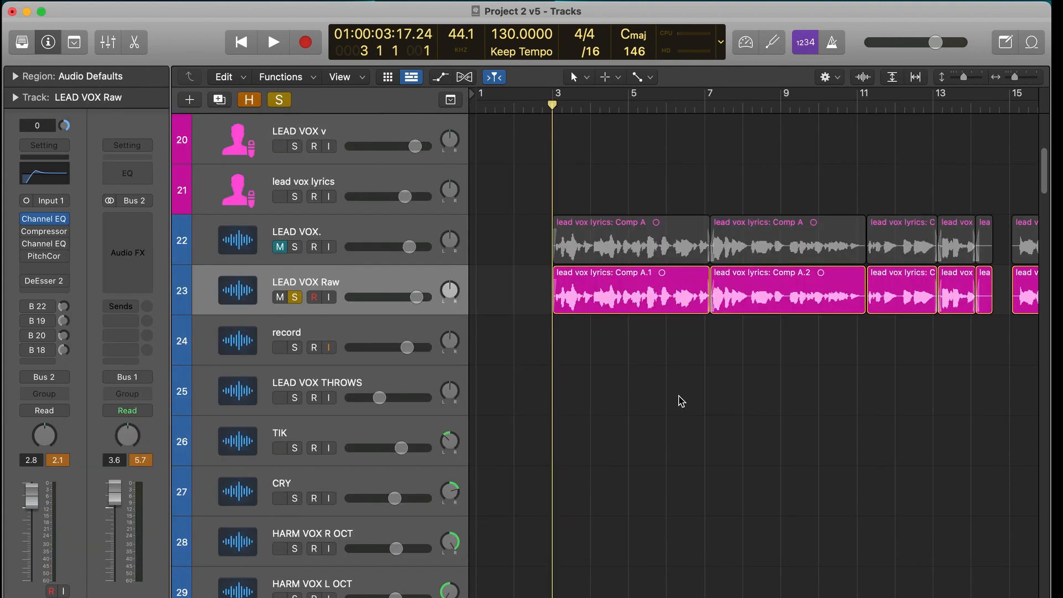
pyautogui.click(51, 222)
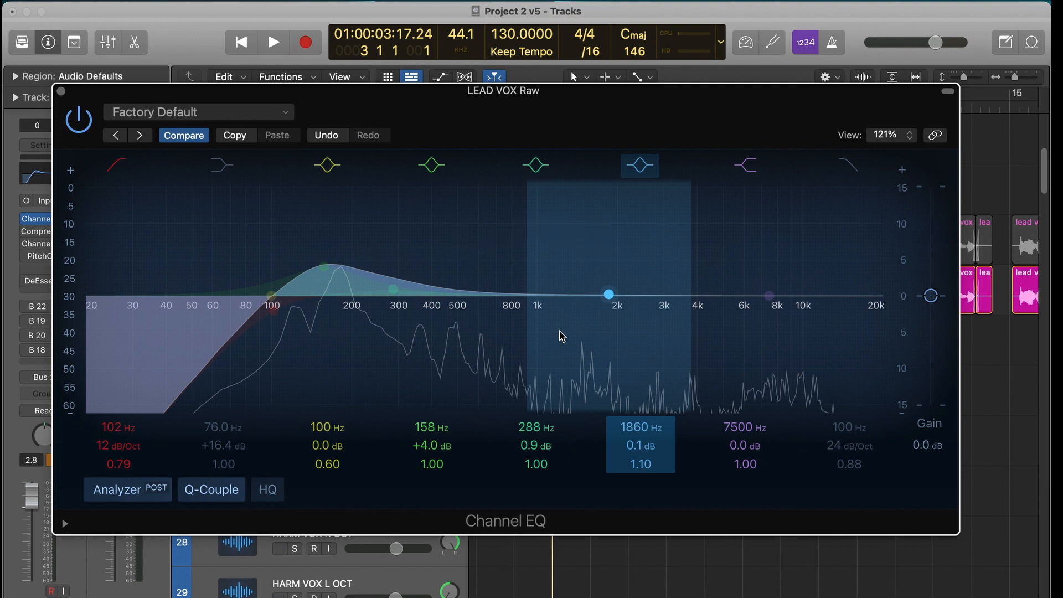
pyautogui.moveTo(608, 294); pyautogui.dragTo(498, 207)
pyautogui.moveTo(529, 94); pyautogui.dragTo(583, 370)
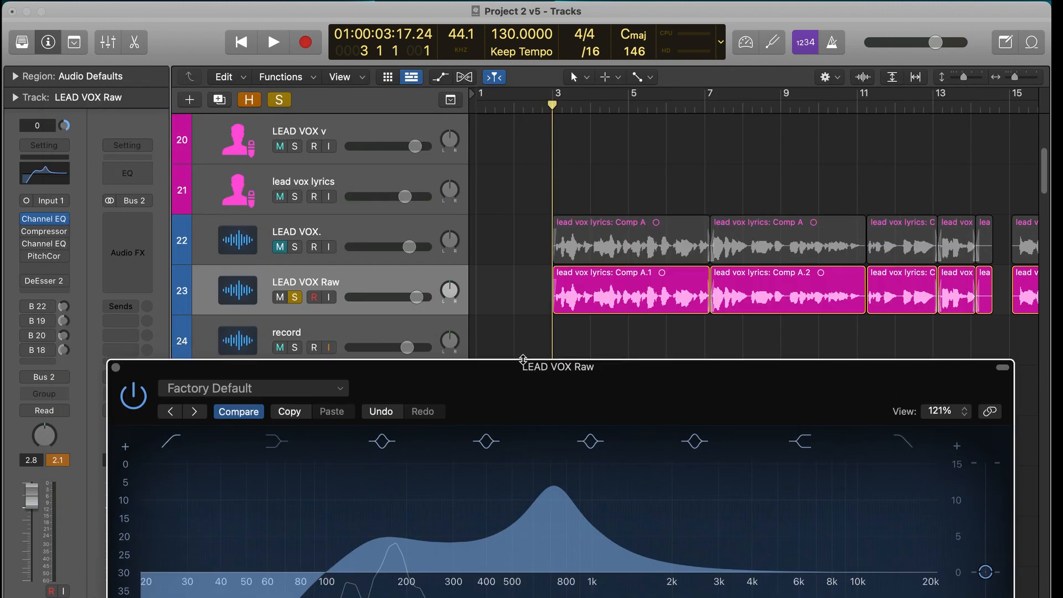
# - Compare the soloed raw vocal from bar 3 with the 720 Hz boost turned off and on
pyautogui.click(695, 441)
pyautogui.press('space')
pyautogui.moveTo(757, 401); pyautogui.dragTo(709, 220)
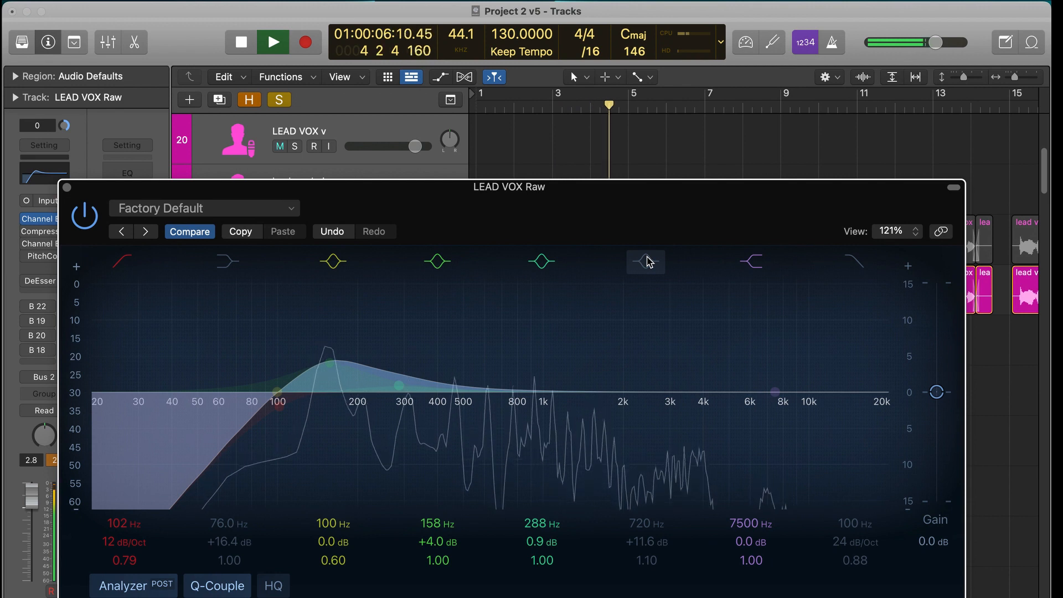
pyautogui.click(648, 261)
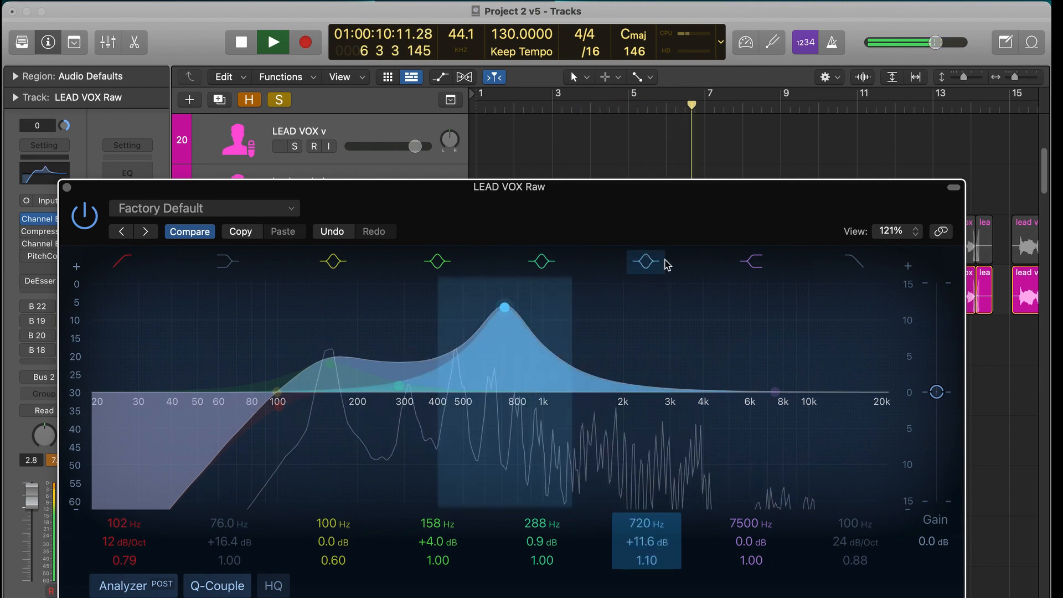
pyautogui.press('space')
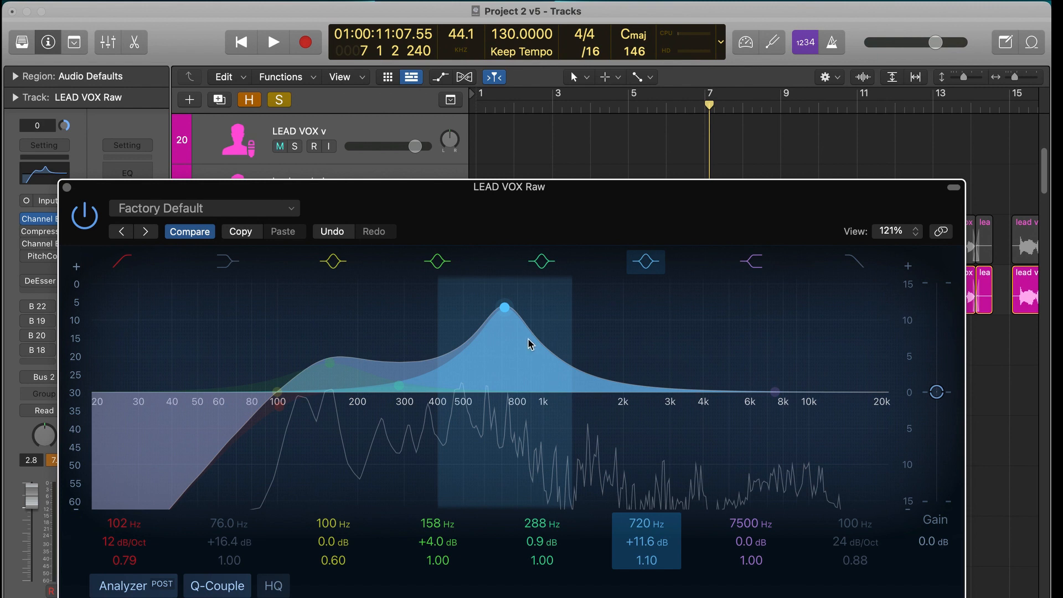
# - Lower the fourth bell band's boost and move the band up into the midrange at 1660 Hz, +4.5 dB
pyautogui.moveTo(504, 308); pyautogui.dragTo(506, 409)
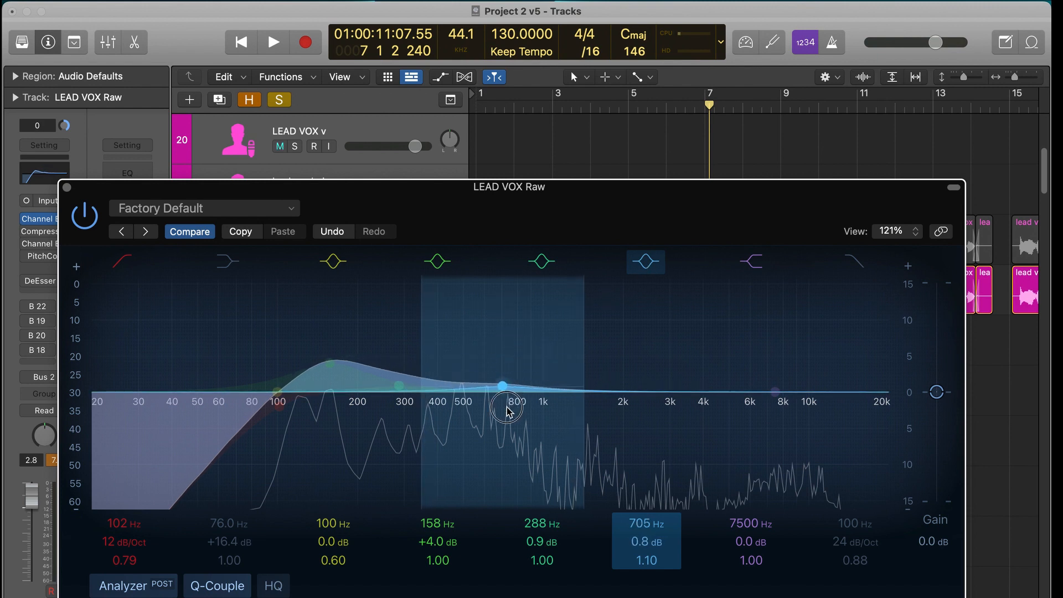
pyautogui.moveTo(503, 363); pyautogui.dragTo(504, 345)
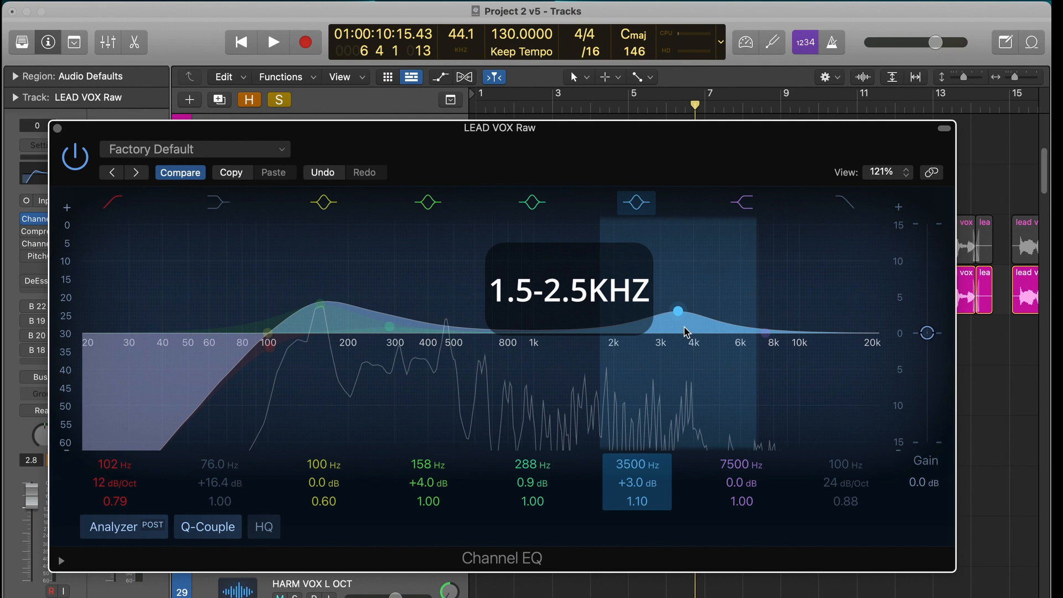
pyautogui.moveTo(685, 331); pyautogui.dragTo(596, 306)
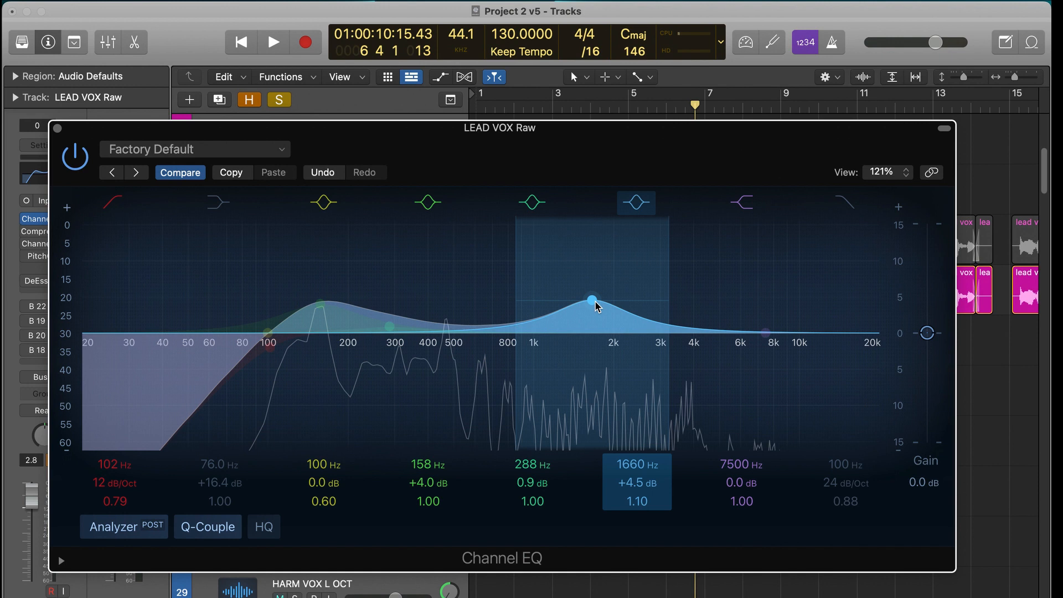
# - Unsolo the raw vocal and go to the section at bar 59 in the record#49.3 region
pyautogui.moveTo(313, 141); pyautogui.dragTo(348, 458)
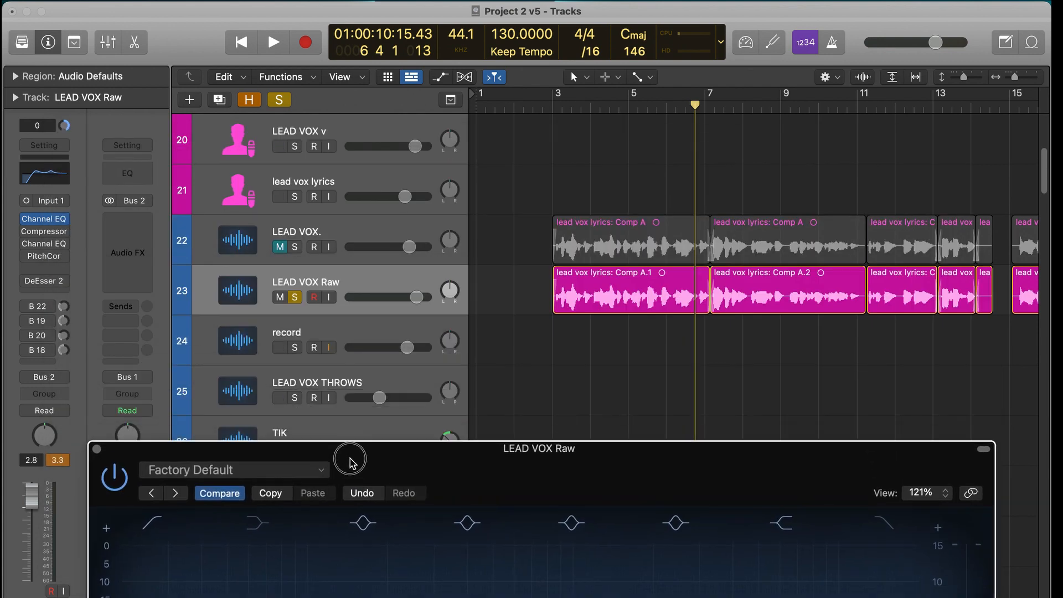
pyautogui.click(279, 100)
pyautogui.hscroll(5, 541, 199)
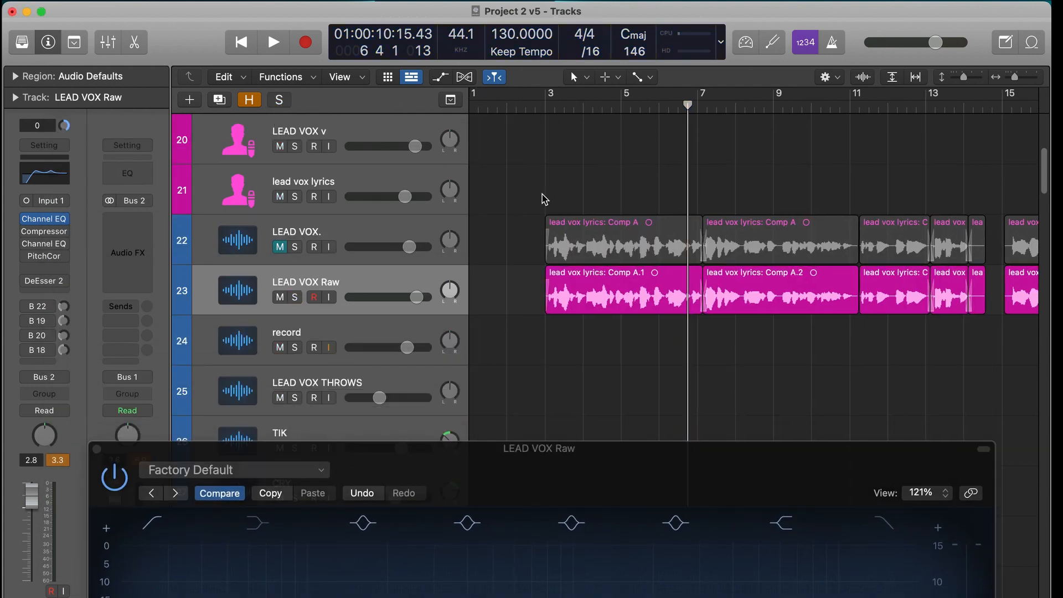
pyautogui.hscroll(15, 542, 199)
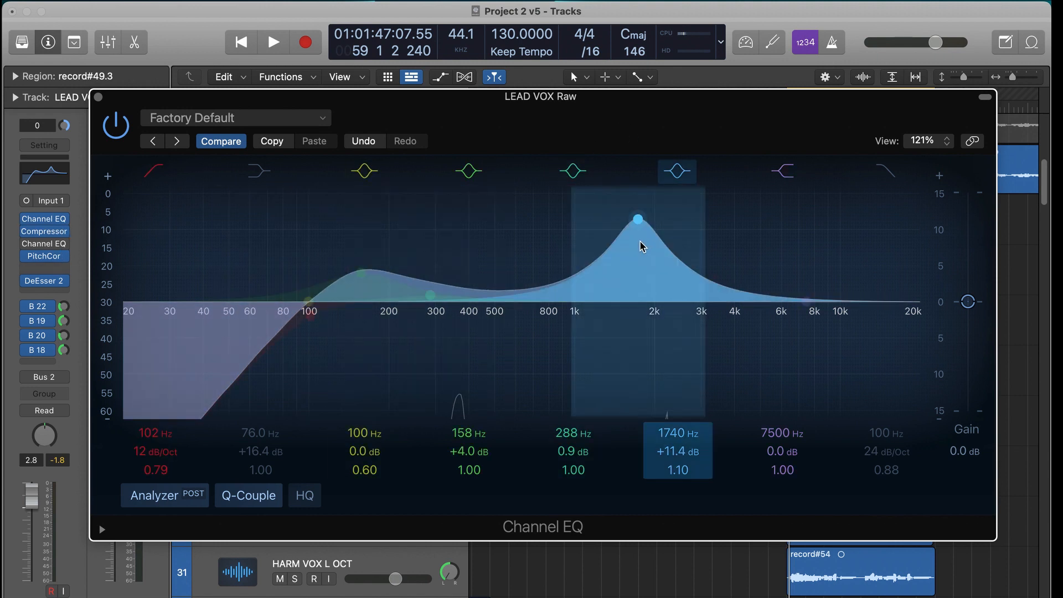
# - Play the mix from bar 59 while setting the fourth bell band to 1710 Hz, +13.7 dB with a Q of 0.71
pyautogui.press('space')
pyautogui.moveTo(640, 260); pyautogui.dragTo(632, 242)
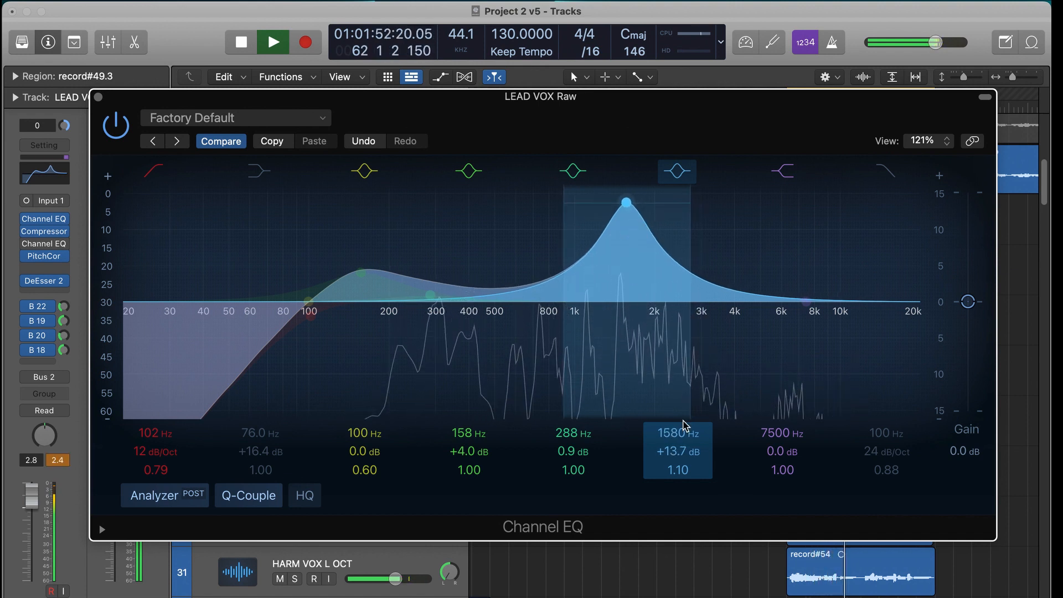
pyautogui.moveTo(676, 465); pyautogui.dragTo(676, 471)
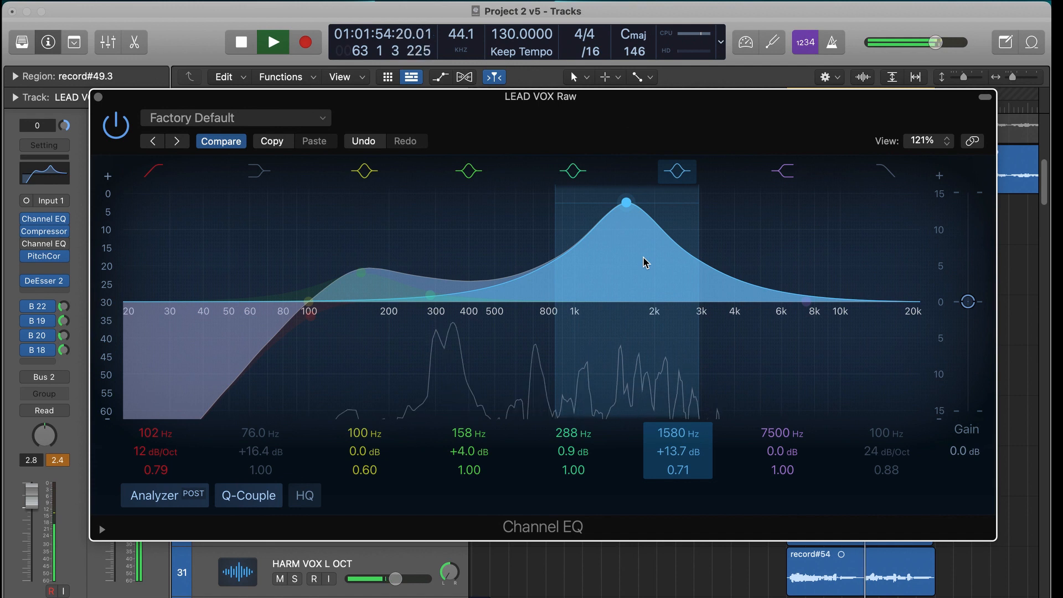
pyautogui.moveTo(642, 240); pyautogui.dragTo(657, 244)
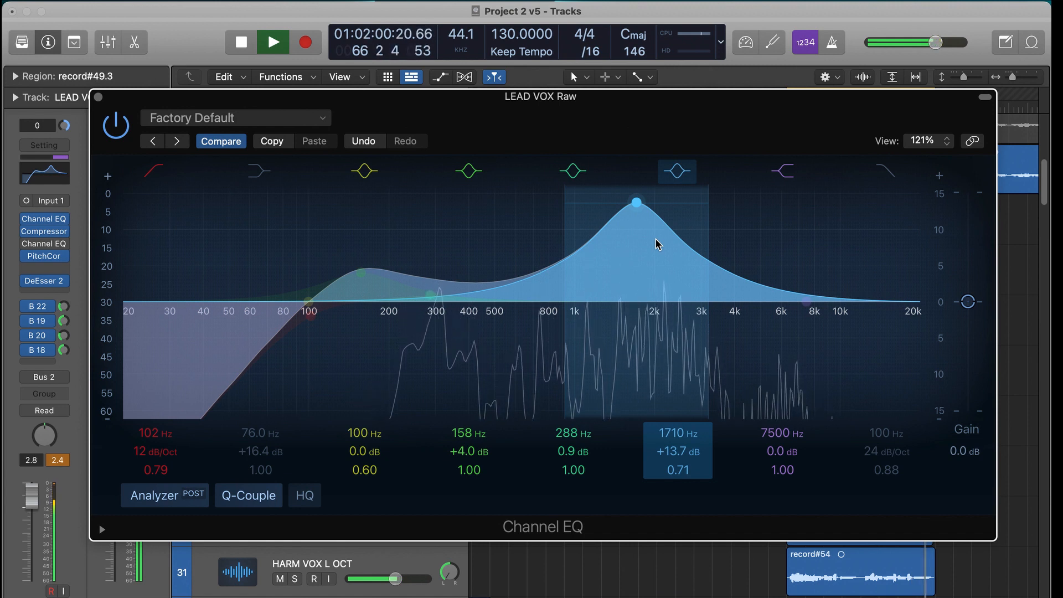
pyautogui.press('space')
# - Pull the fourth bell band down to -12.9 dB at 1660 Hz and audition the cut in the mix
pyautogui.moveTo(648, 213); pyautogui.dragTo(685, 454)
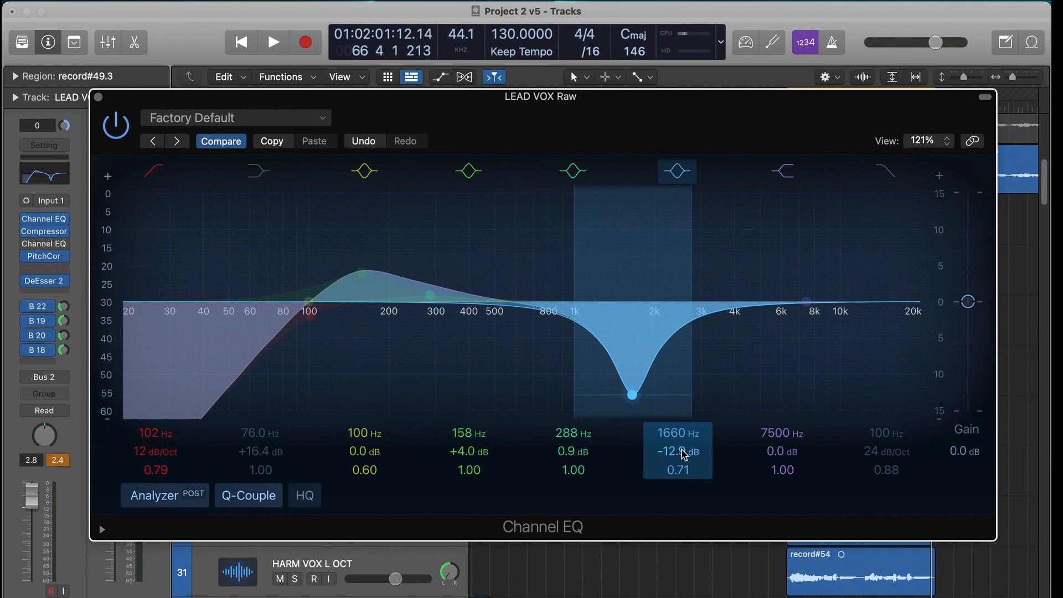
pyautogui.press('space')
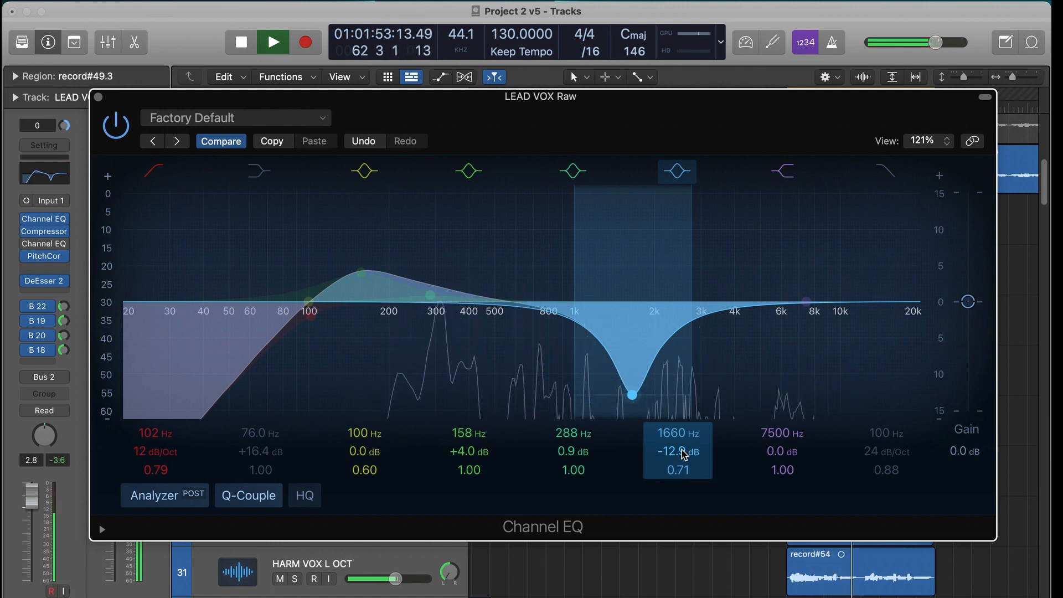
pyautogui.press('space')
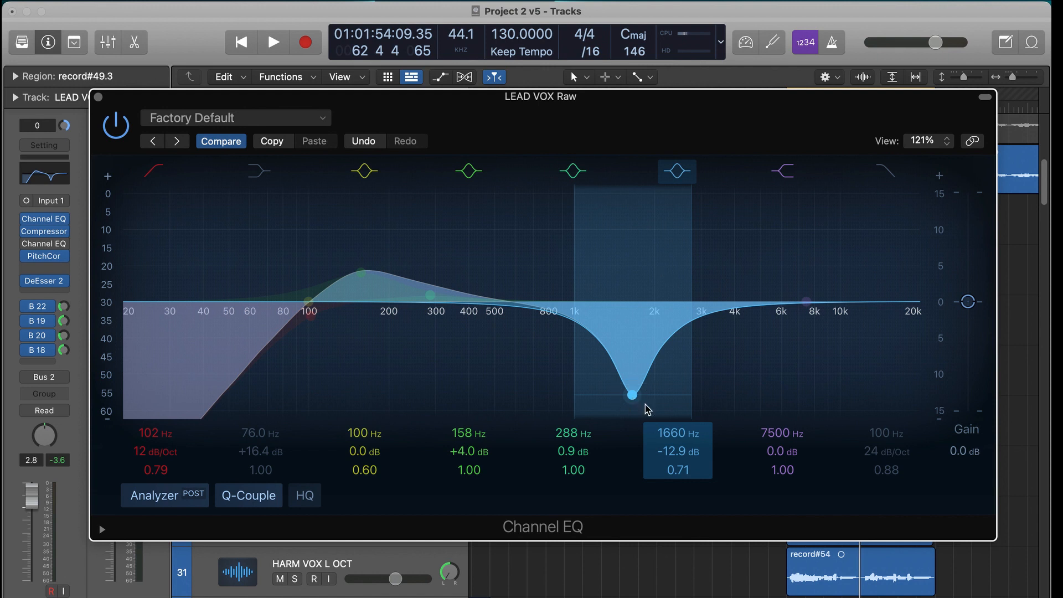
# - Raise the fourth bell band to +12.3 dB, compare it off and on, and ease it to a mild boost around 1620 Hz, +1.7 dB
pyautogui.moveTo(676, 450); pyautogui.dragTo(676, 409)
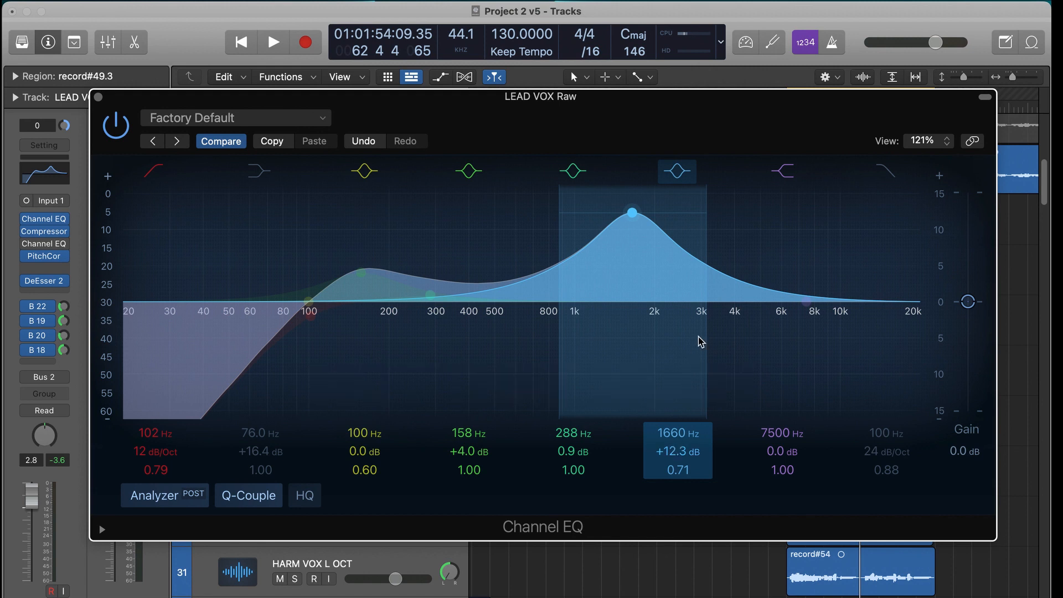
pyautogui.click(667, 176)
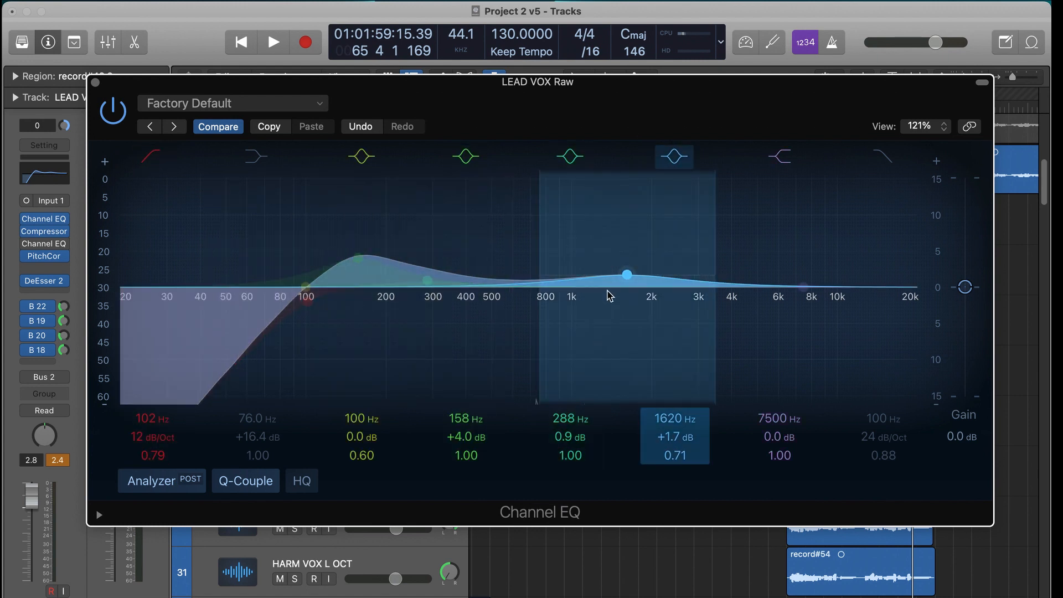
pyautogui.moveTo(609, 295); pyautogui.dragTo(637, 292)
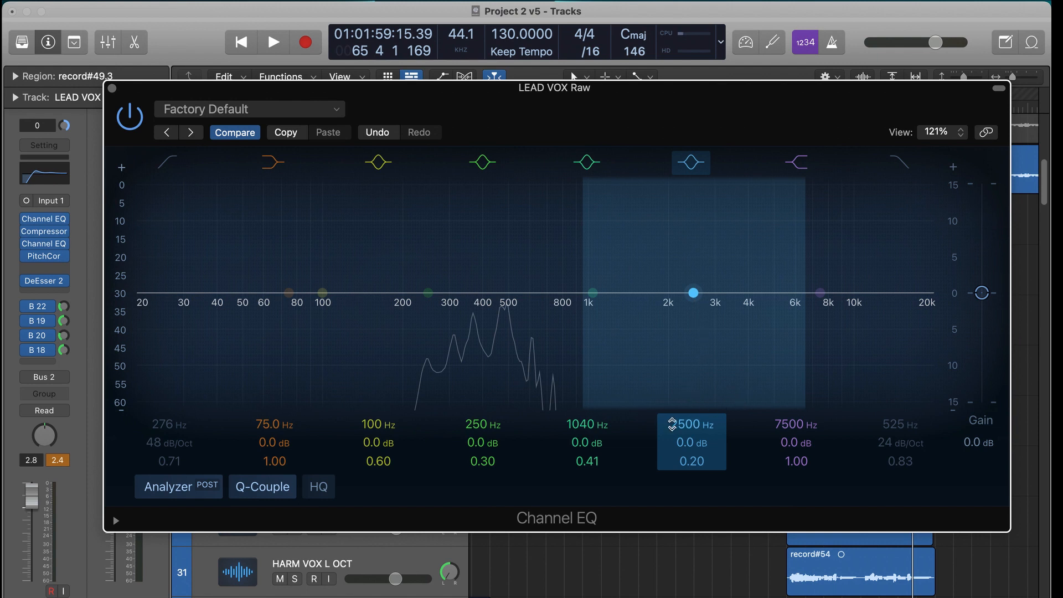
# - Pull the fourth bell band down to -12.1 dB at 2860 Hz with a Q of 0.43 and audition the cut in the mix from bar 59
pyautogui.moveTo(697, 299); pyautogui.dragTo(707, 418)
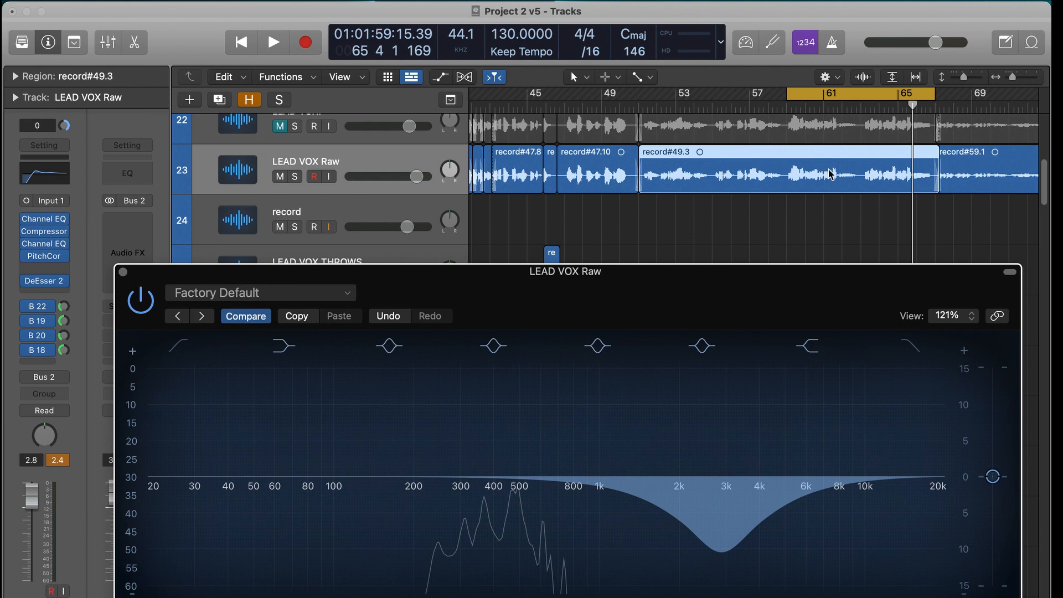
pyautogui.moveTo(550, 273); pyautogui.dragTo(546, 185)
pyautogui.press('space')
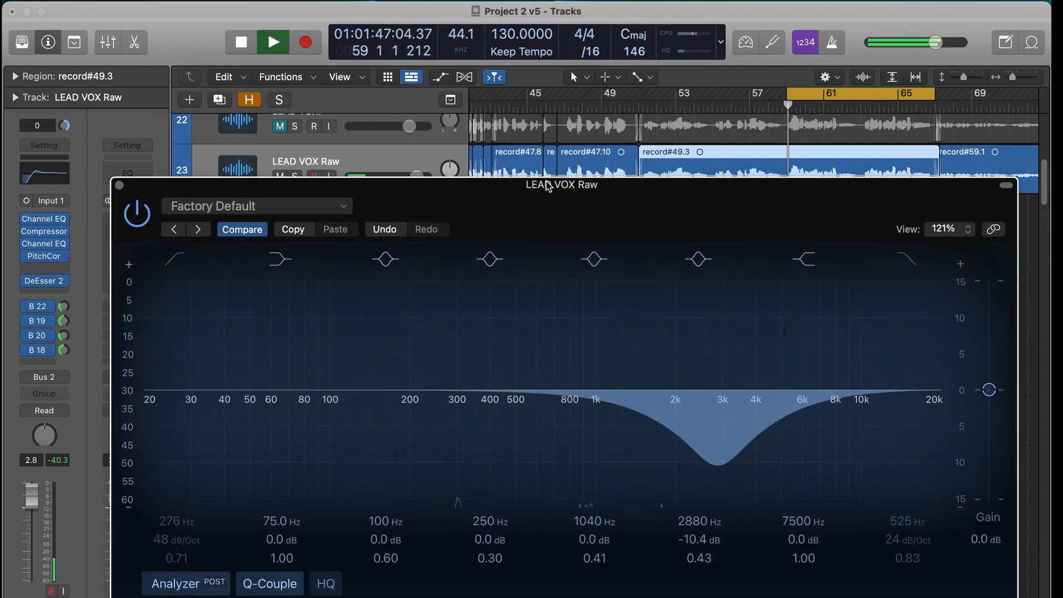
pyautogui.moveTo(719, 452); pyautogui.dragTo(714, 464)
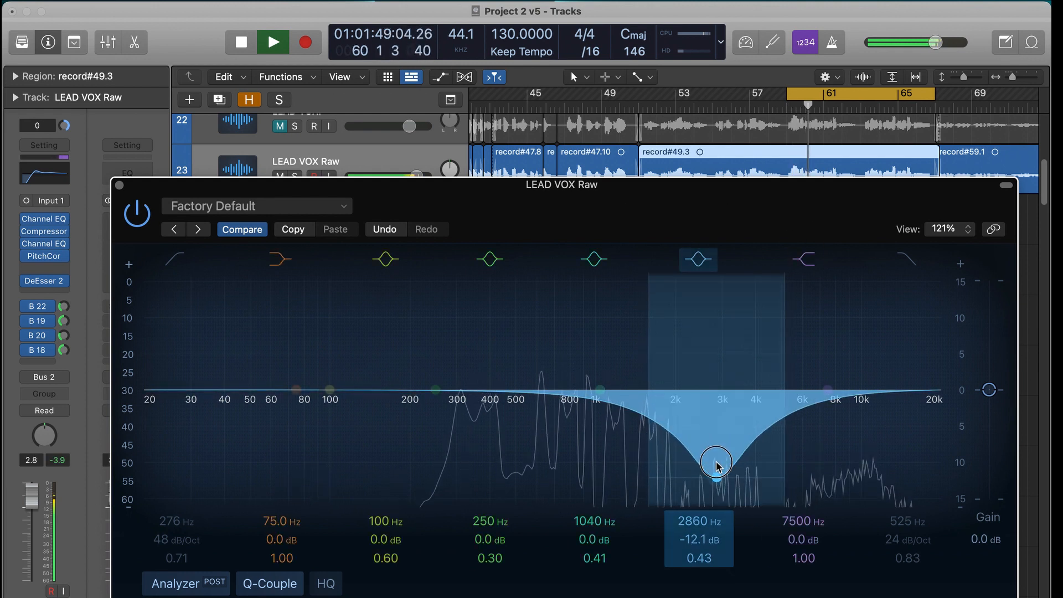
pyautogui.moveTo(782, 231); pyautogui.dragTo(771, 174)
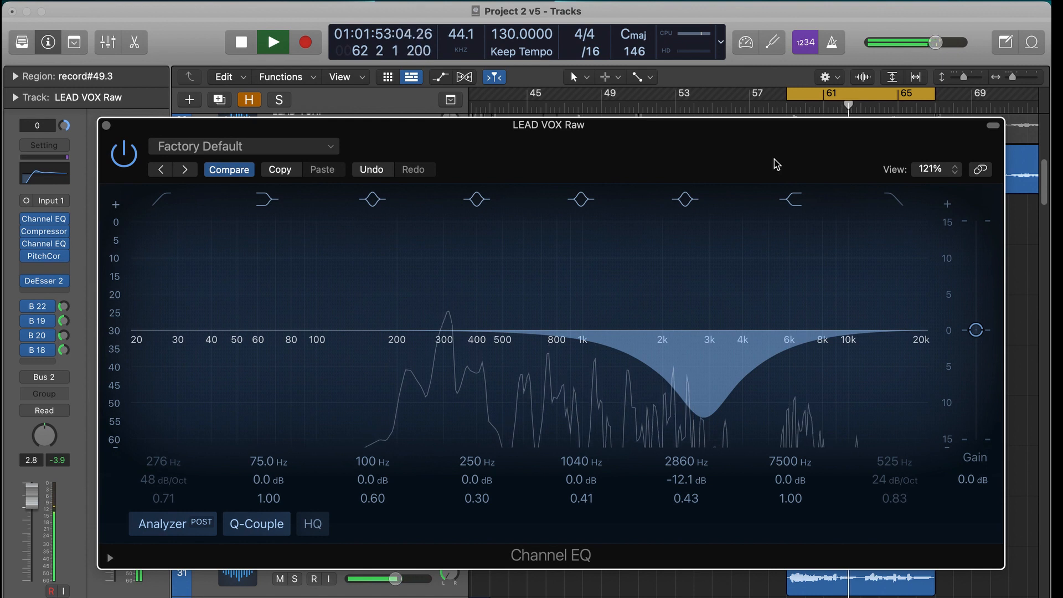
pyautogui.press('space')
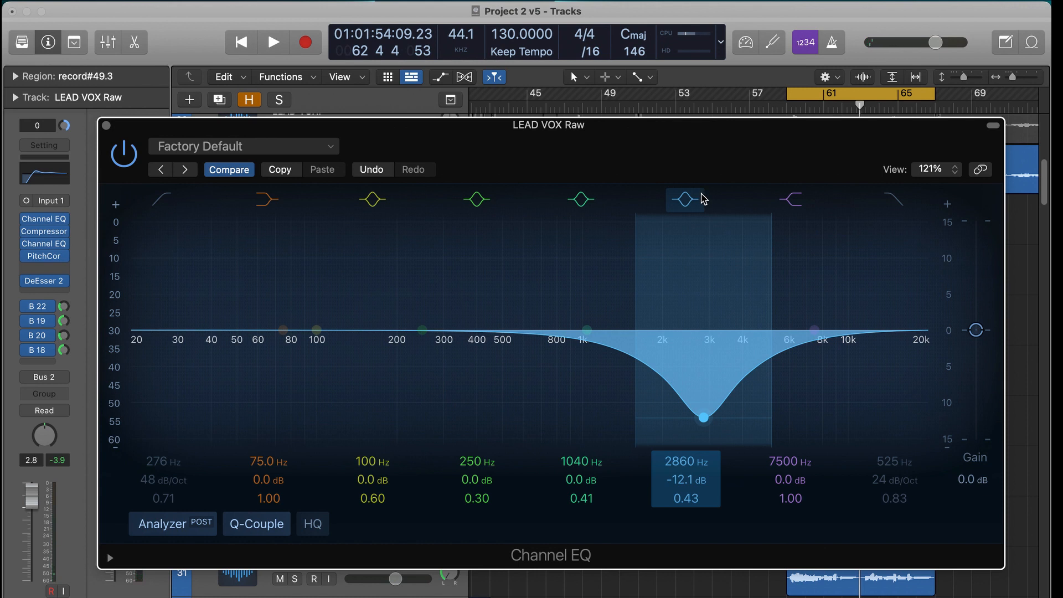
# - Raise the fourth bell band to +13.7 dB at 2860 Hz and audition the boost in the mix
pyautogui.moveTo(688, 485); pyautogui.dragTo(687, 442)
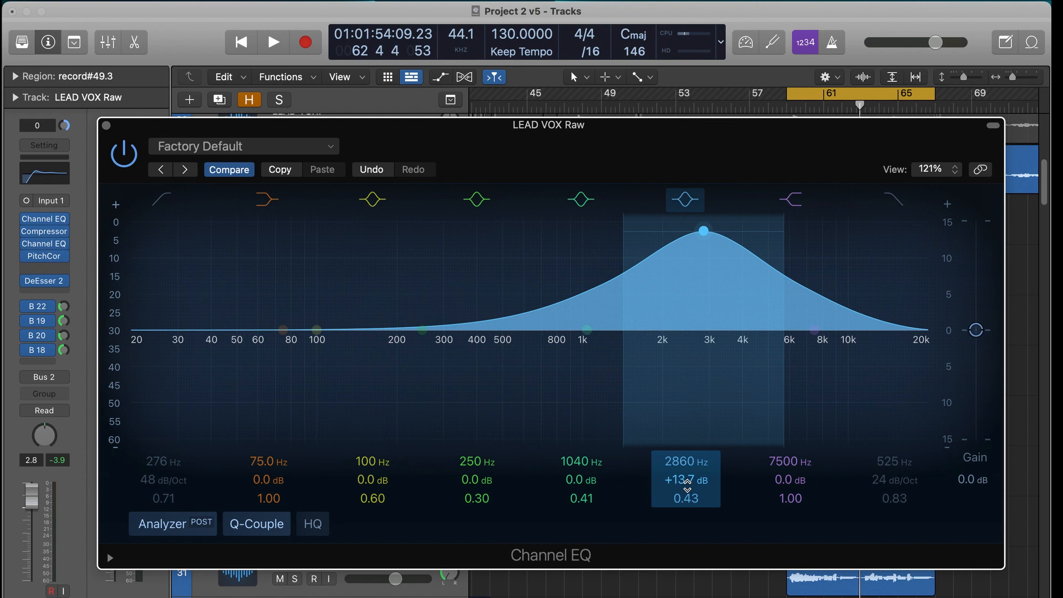
pyautogui.press('space')
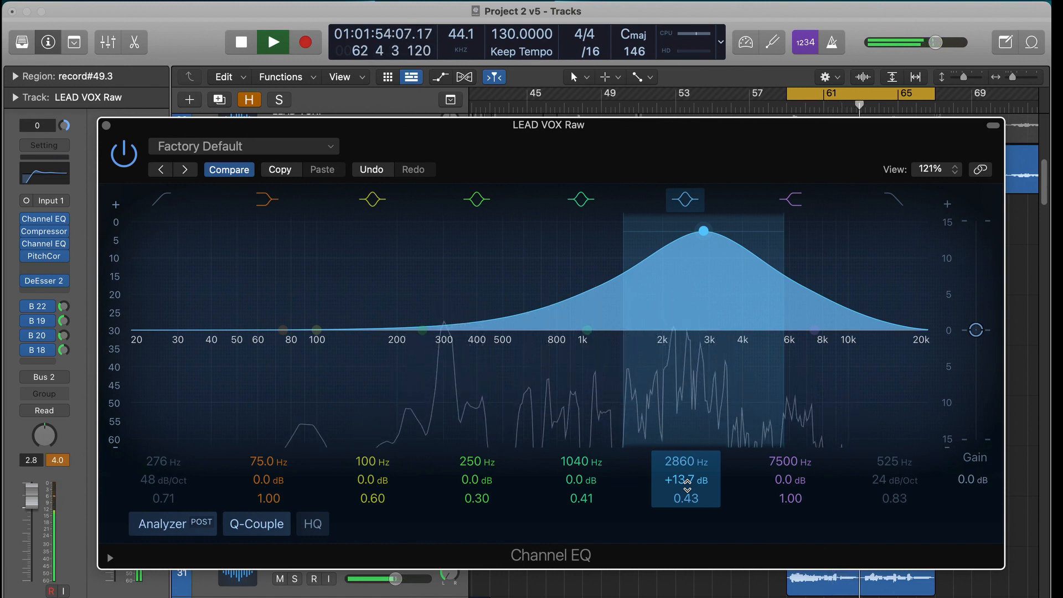
pyautogui.press('space')
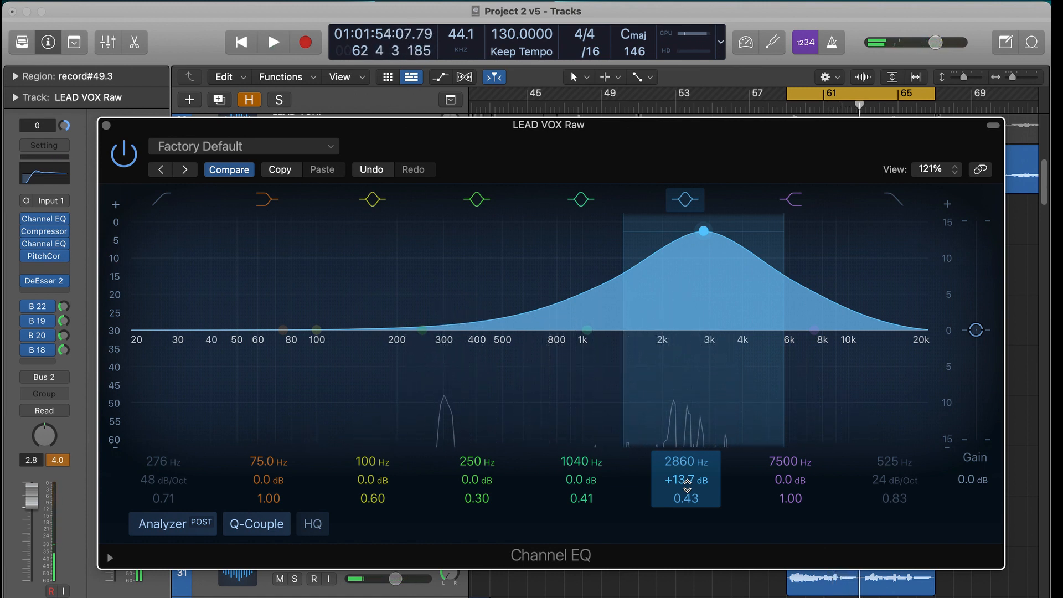
# - Ease the fourth bell band to +2.0 dB at 2940 Hz, trying Q values of 24.0 and 0.71 and ending at 1.70
pyautogui.moveTo(700, 265); pyautogui.dragTo(723, 357)
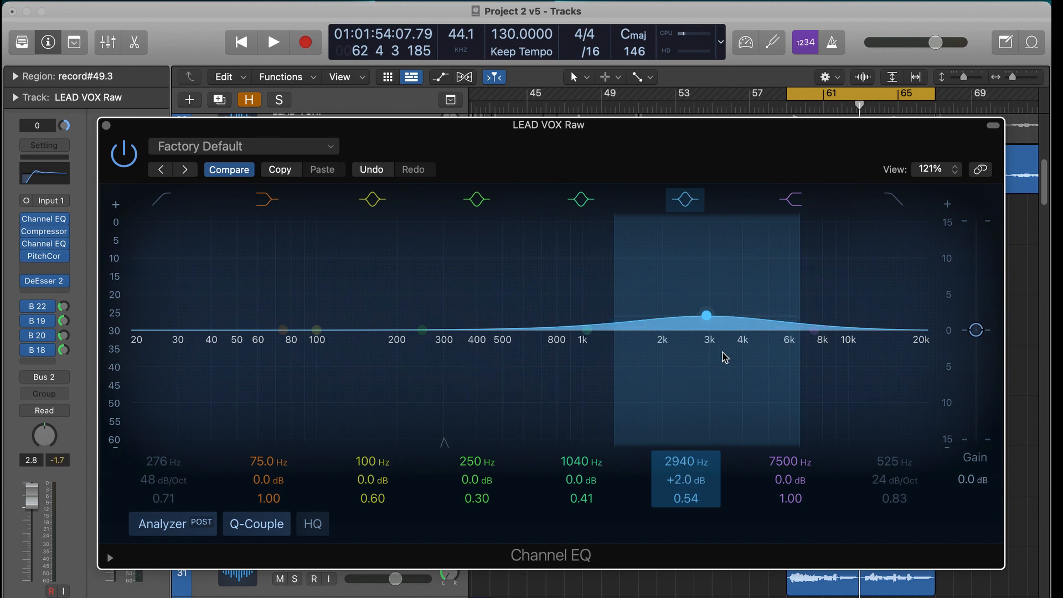
pyautogui.moveTo(698, 501); pyautogui.dragTo(699, 432)
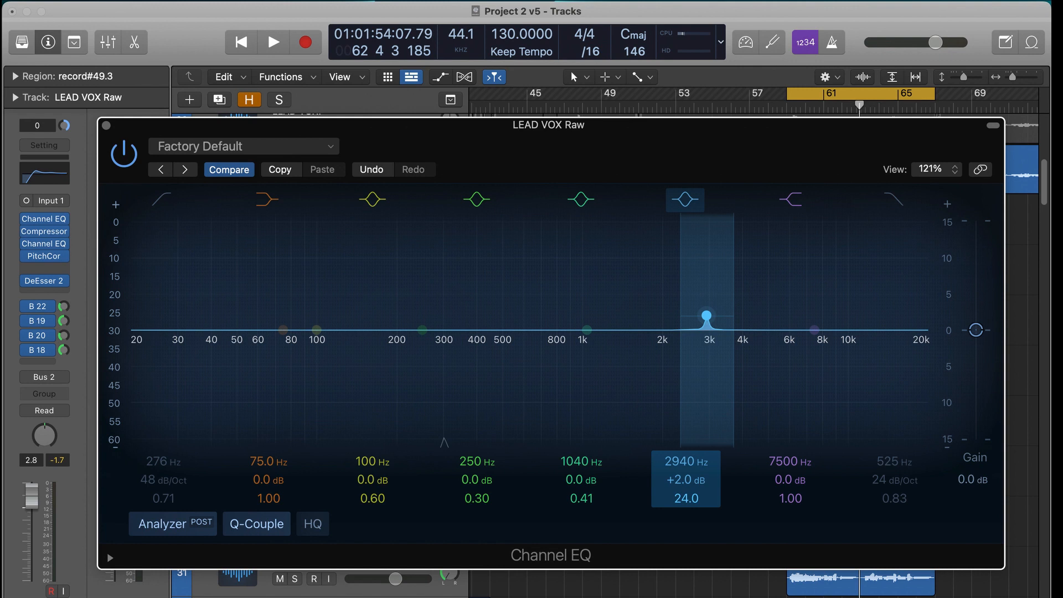
pyautogui.moveTo(699, 501); pyautogui.dragTo(698, 551)
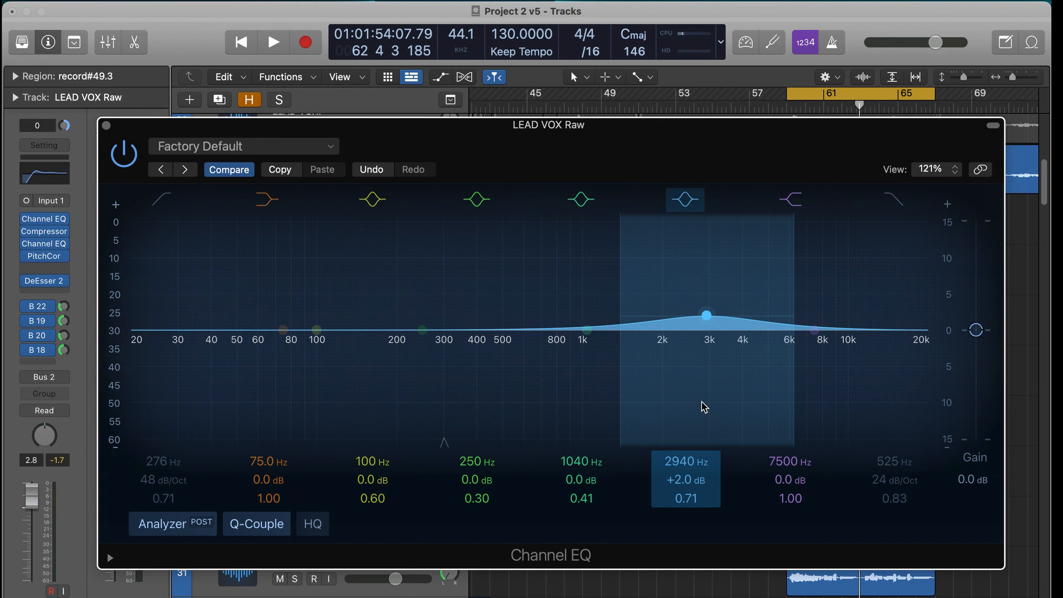
# - Move the first bell band to 4360 Hz, -14.4 dB with a Q of 0.28, bypass the fourth bell band and audition the cut
pyautogui.moveTo(317, 330); pyautogui.dragTo(803, 332)
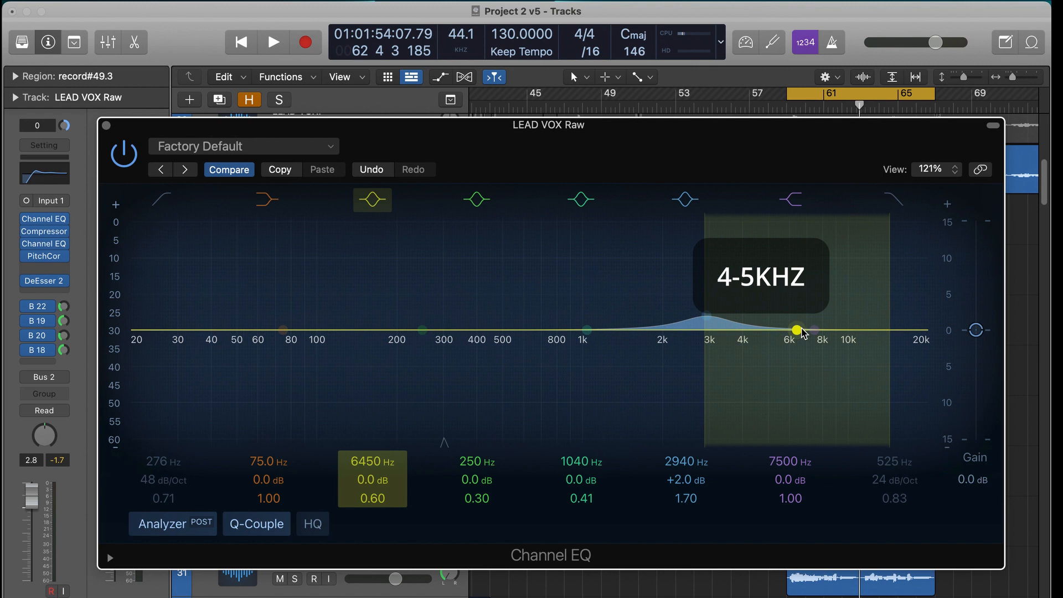
pyautogui.moveTo(803, 332); pyautogui.dragTo(769, 333)
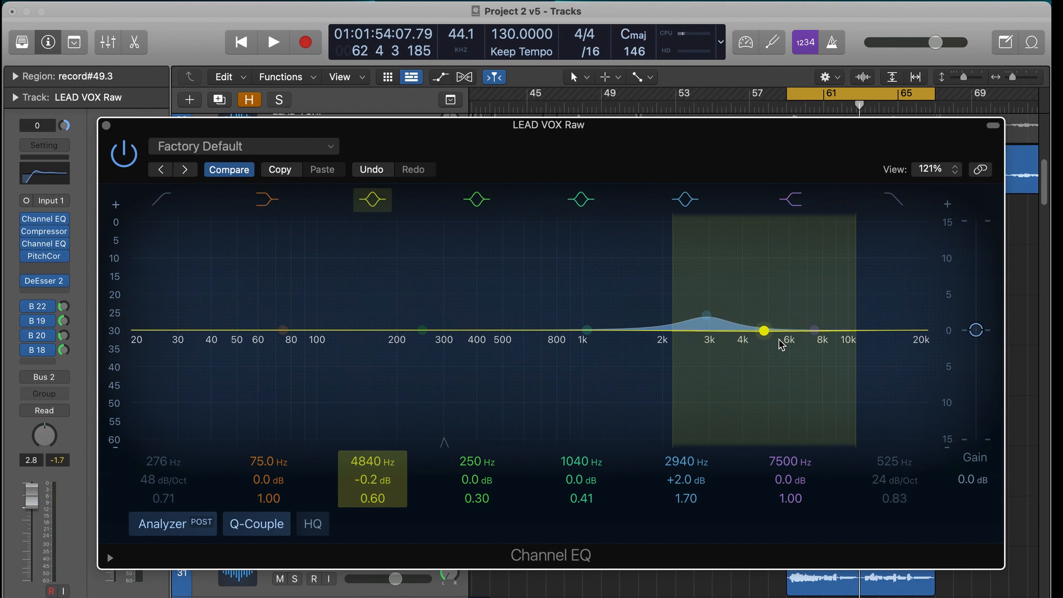
pyautogui.moveTo(761, 337); pyautogui.dragTo(756, 380)
pyautogui.click(701, 204)
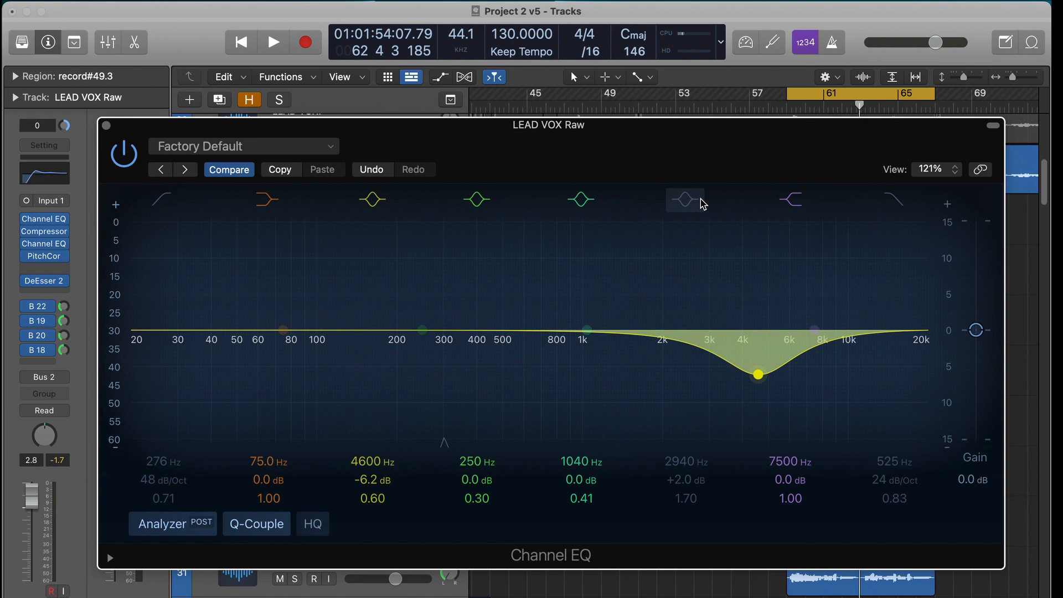
pyautogui.moveTo(759, 377); pyautogui.dragTo(766, 443)
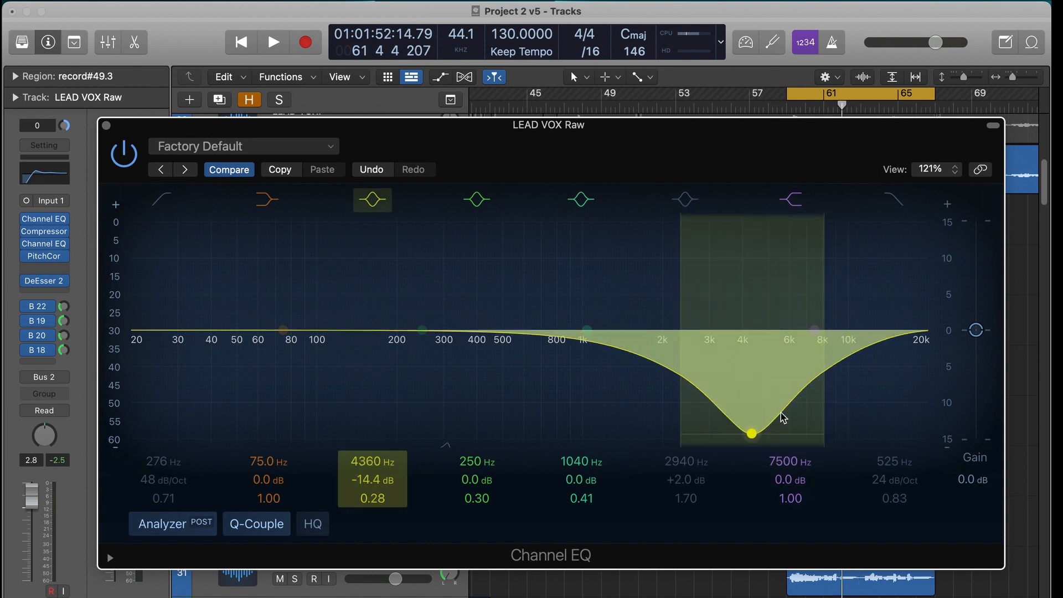
pyautogui.press('space')
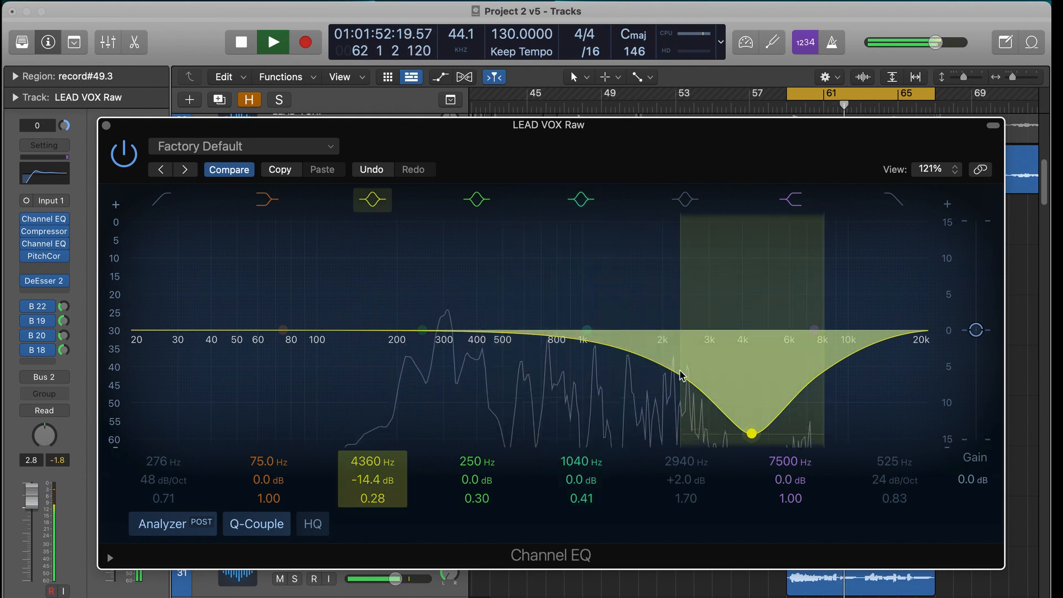
pyautogui.press('space')
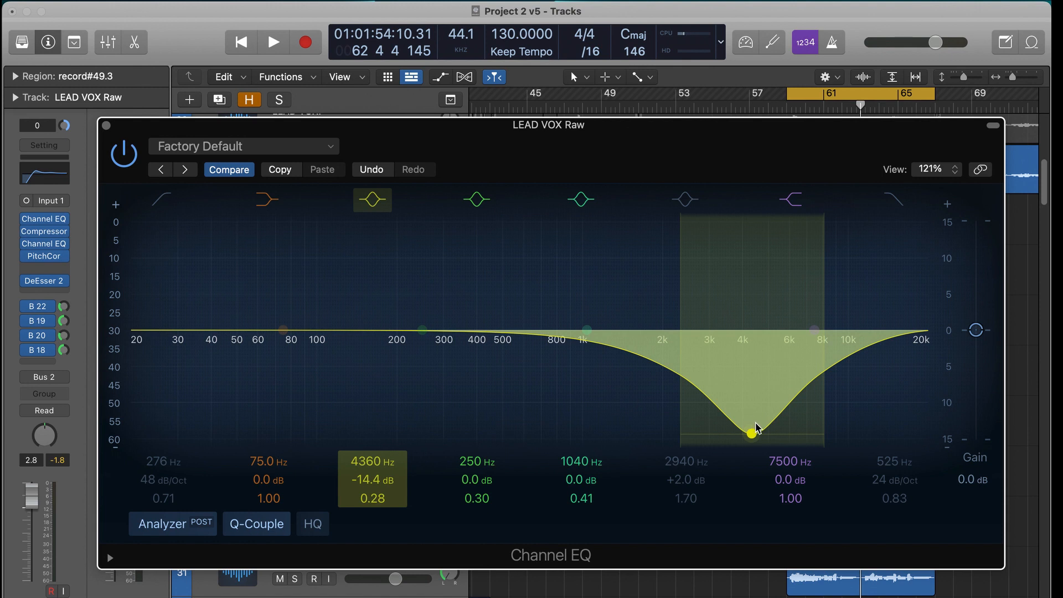
# - Raise the first bell band to +12.1 dB at 4680 Hz with a Q of 0.54 and play the mix from bar 59
pyautogui.moveTo(758, 432); pyautogui.dragTo(763, 199)
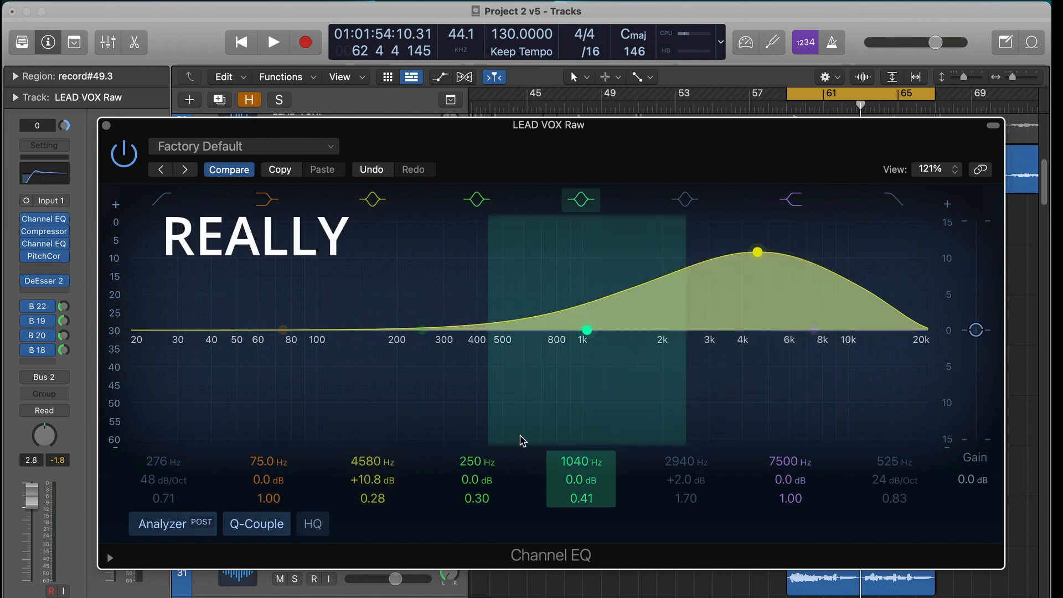
pyautogui.moveTo(372, 492); pyautogui.dragTo(372, 488)
pyautogui.moveTo(757, 252); pyautogui.dragTo(760, 242)
pyautogui.press('space')
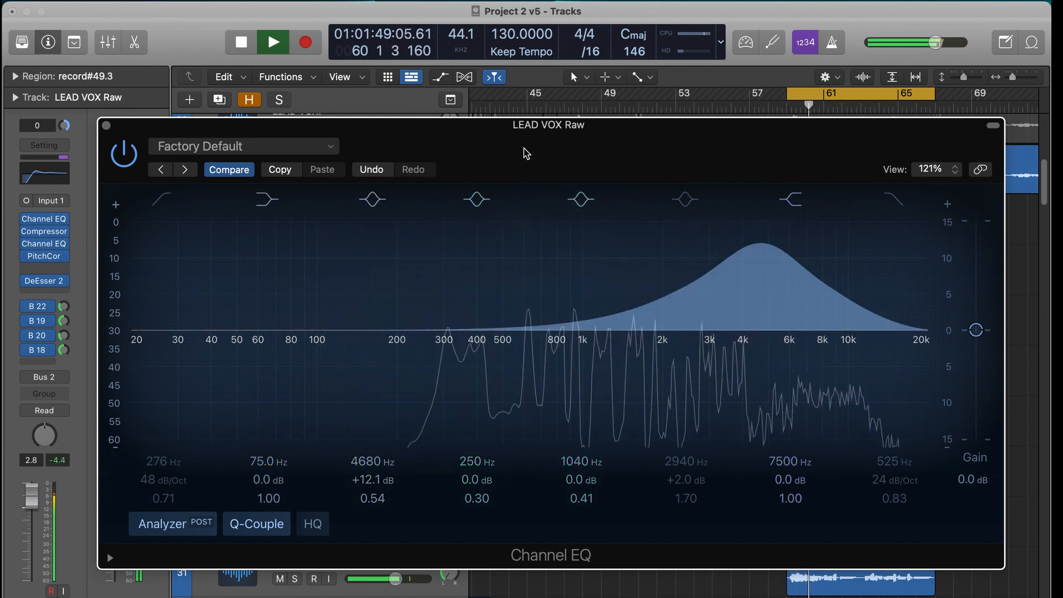
# - Solo the LEAD VOX Raw track and compare the vocal with the first bell band's boost on and bypassed
pyautogui.moveTo(527, 152); pyautogui.dragTo(531, 293)
pyautogui.click(299, 179)
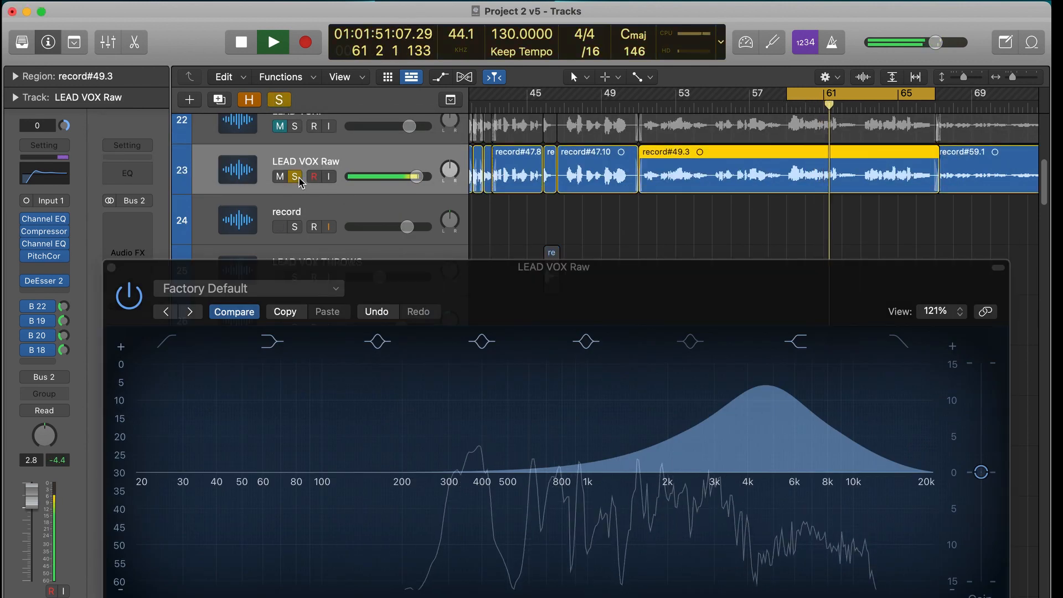
pyautogui.moveTo(612, 302); pyautogui.dragTo(606, 152)
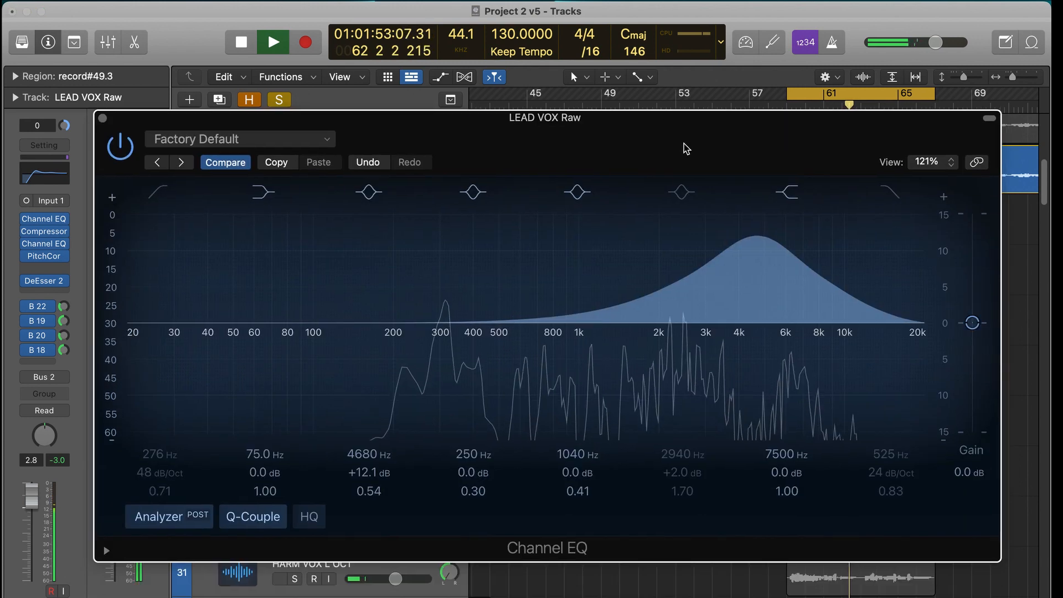
pyautogui.click(670, 197)
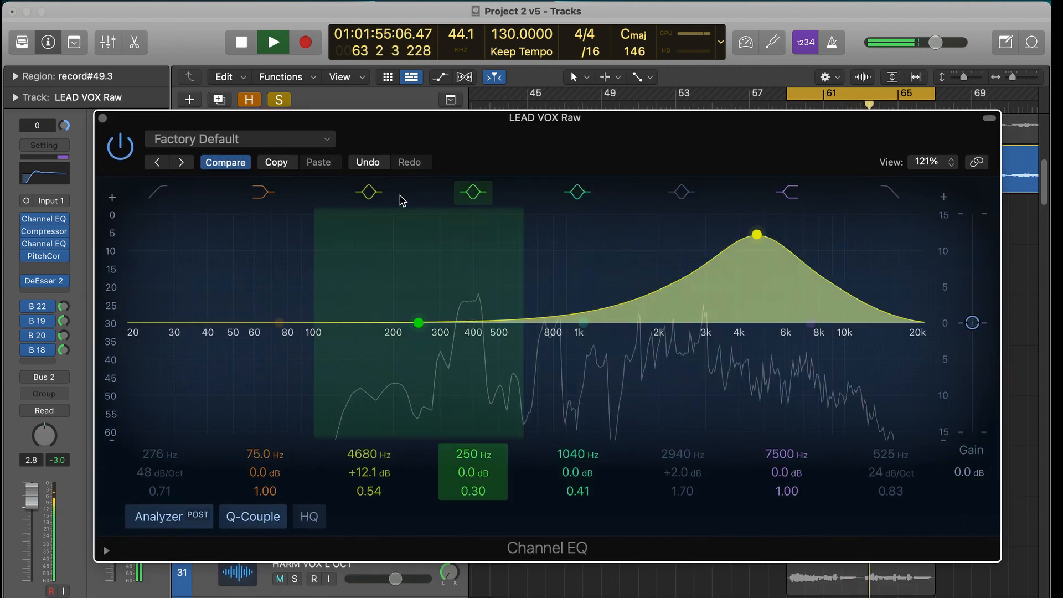
pyautogui.click(379, 195)
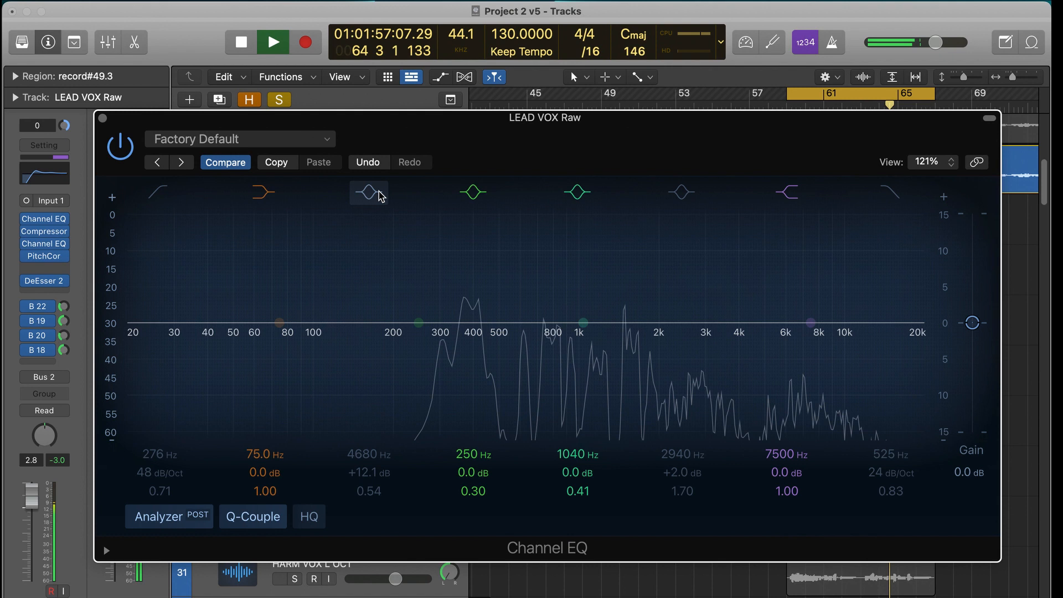
pyautogui.press('space')
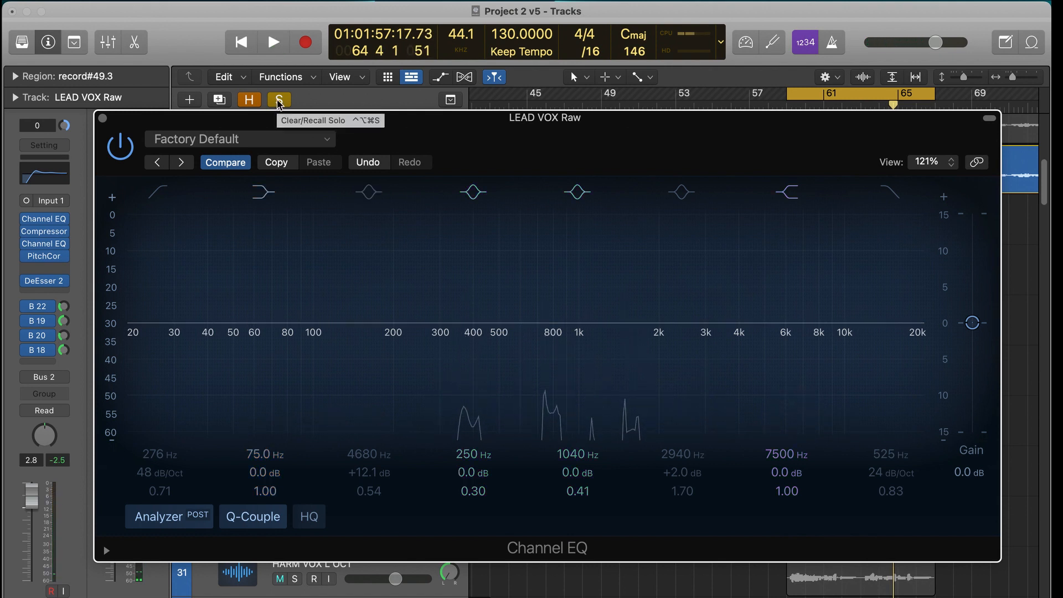
# - Re-enable the first bell band and ease it to a mild boost of +1.5 dB at 4960 Hz
pyautogui.click(380, 195)
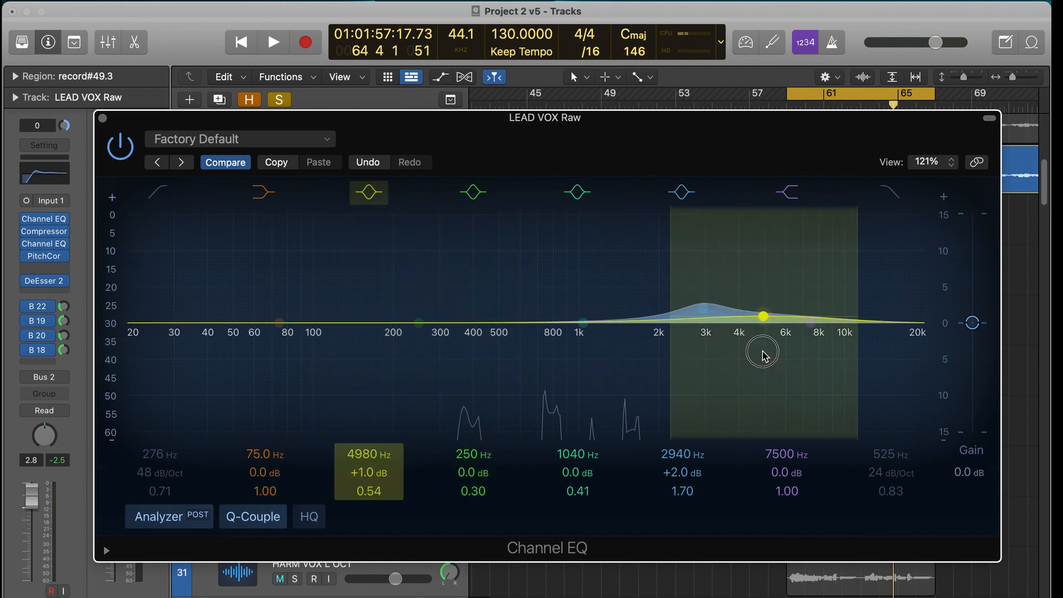
pyautogui.moveTo(762, 352); pyautogui.dragTo(761, 348)
pyautogui.moveTo(506, 141); pyautogui.dragTo(520, 227)
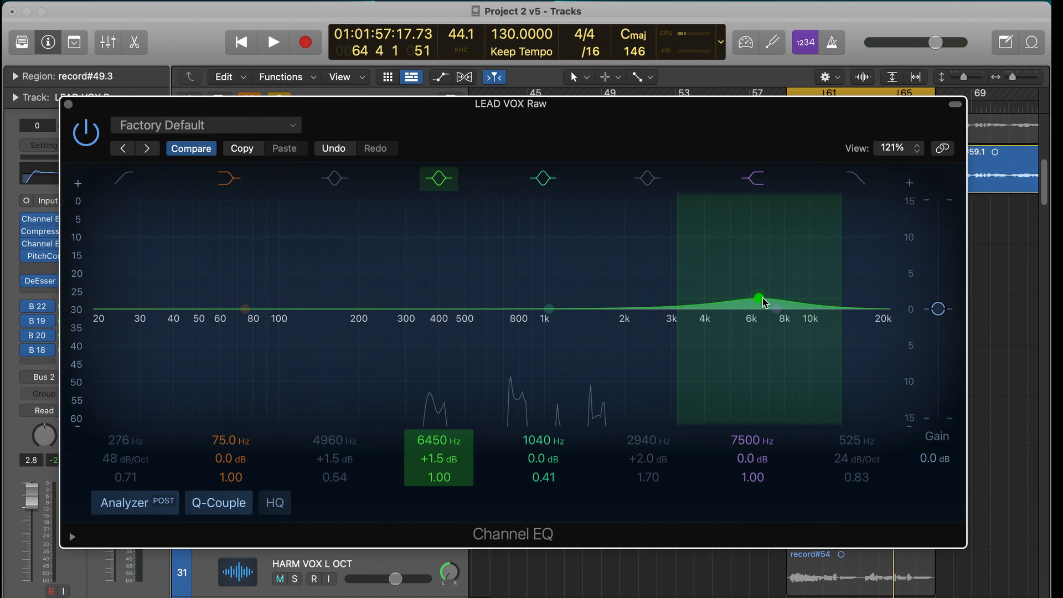
# - Raise the second bell band to +14.6 dB at 6450 Hz, play from bar 59 and compare the boost with the band bypassed
pyautogui.moveTo(760, 299); pyautogui.dragTo(765, 249)
pyautogui.press('space')
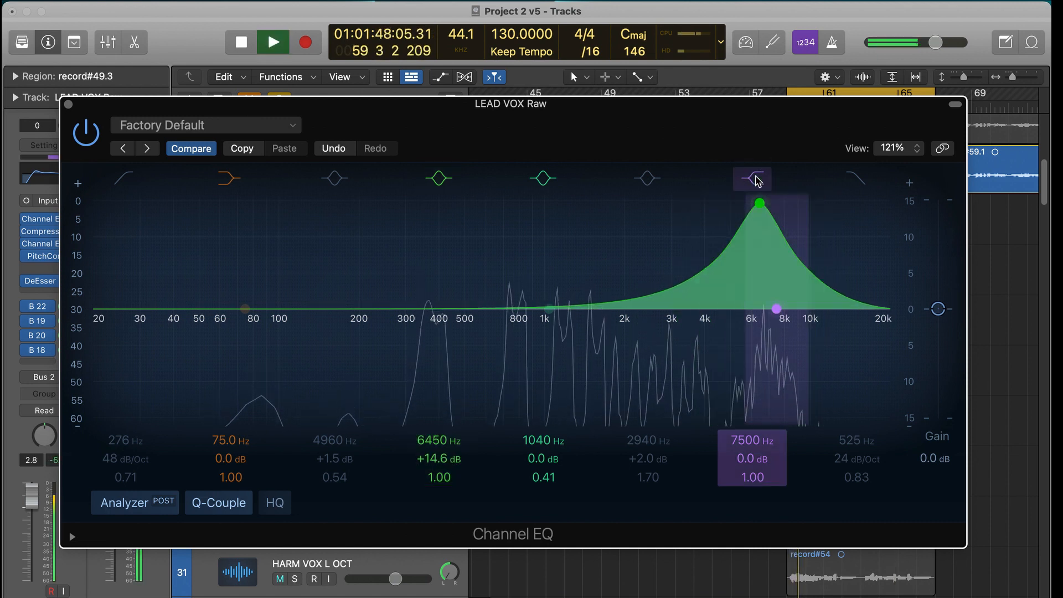
pyautogui.moveTo(730, 141); pyautogui.dragTo(724, 185)
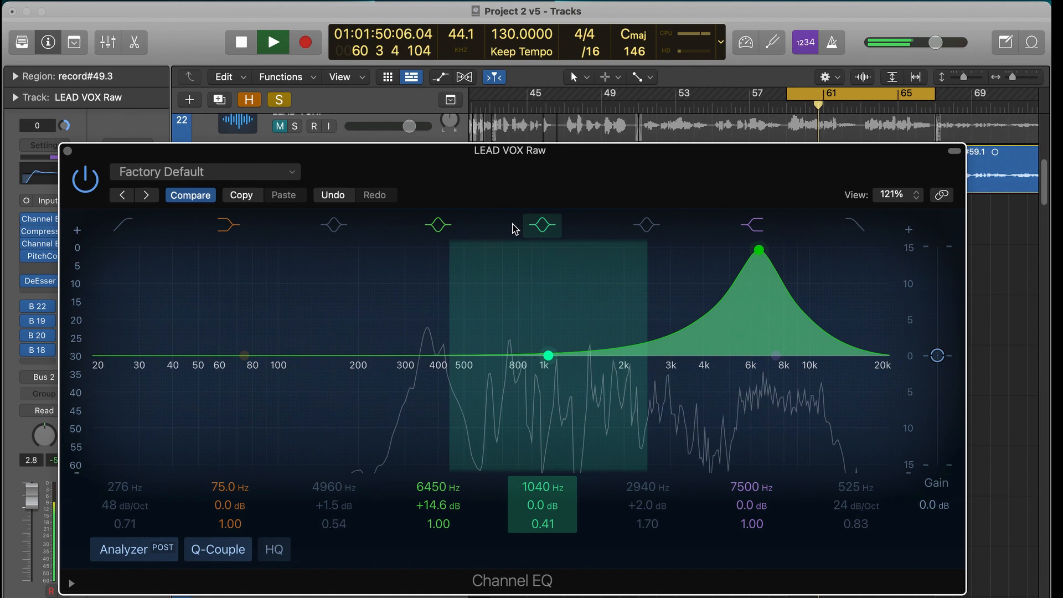
pyautogui.click(439, 226)
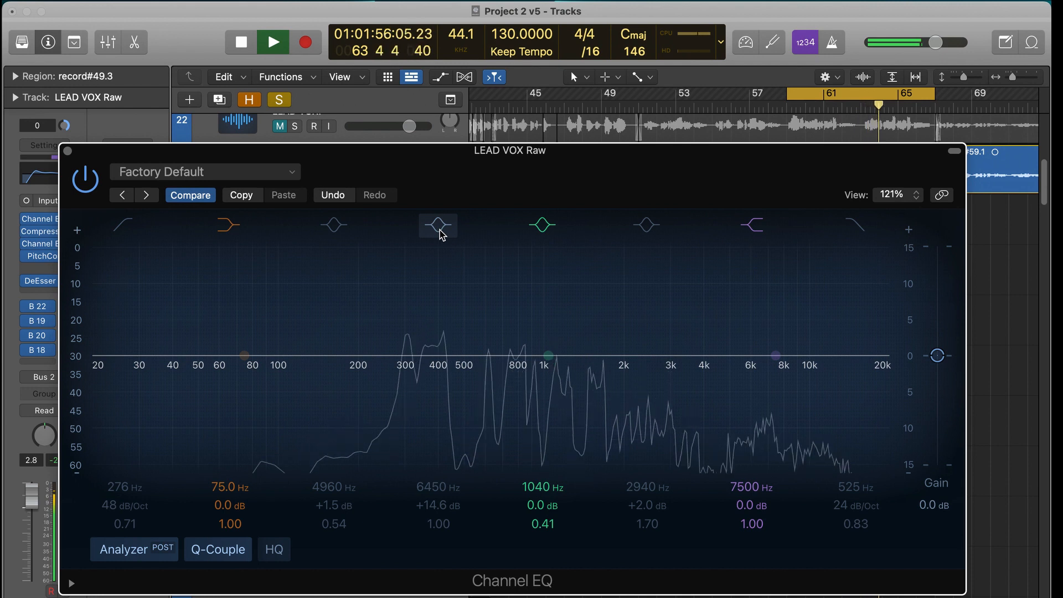
pyautogui.press('space')
# - Pull the second bell band down to -17.8 dB at 6550 Hz with a Q of 0.51 and audition the cut in the unsoloed mix
pyautogui.moveTo(464, 179); pyautogui.dragTo(467, 330)
pyautogui.moveTo(613, 325)
pyautogui.mouseDown()
pyautogui.moveTo(622, 284)
pyautogui.moveTo(653, 241)
pyautogui.moveTo(638, 183)
pyautogui.mouseUp()
pyautogui.moveTo(764, 268); pyautogui.dragTo(766, 498)
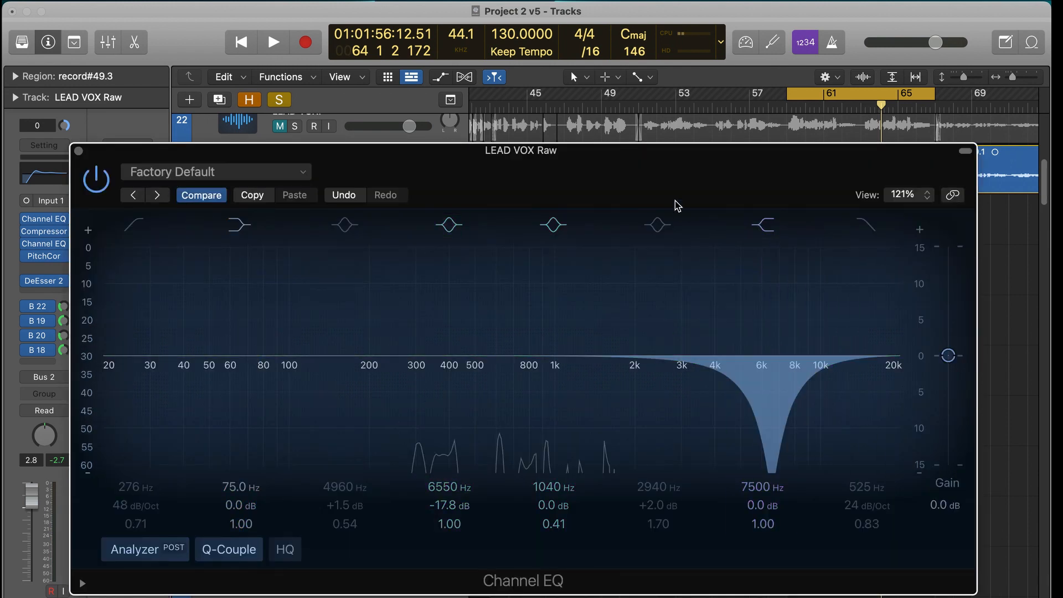
pyautogui.press('space')
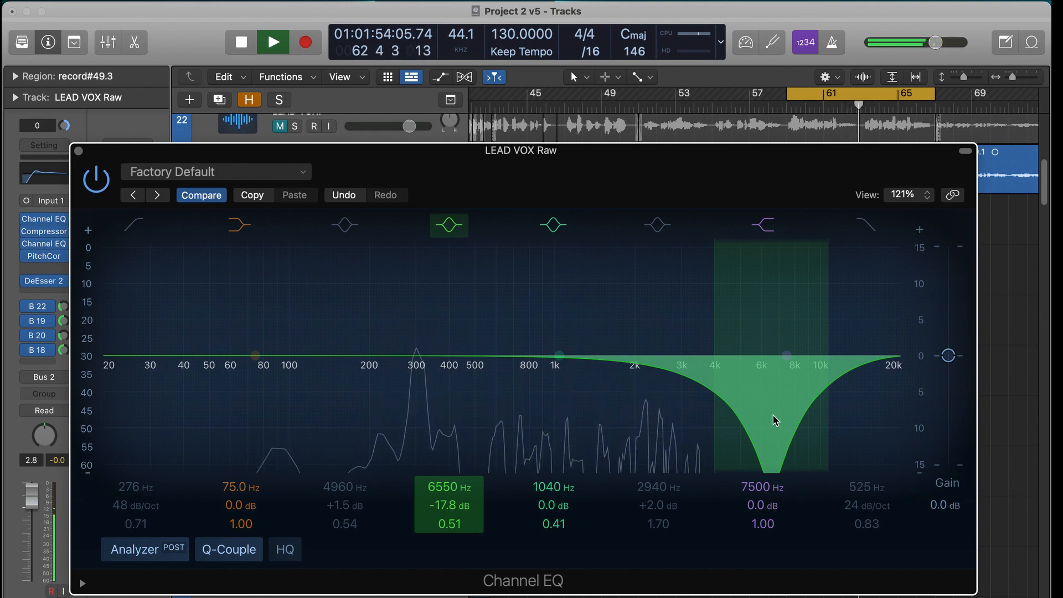
pyautogui.press('space')
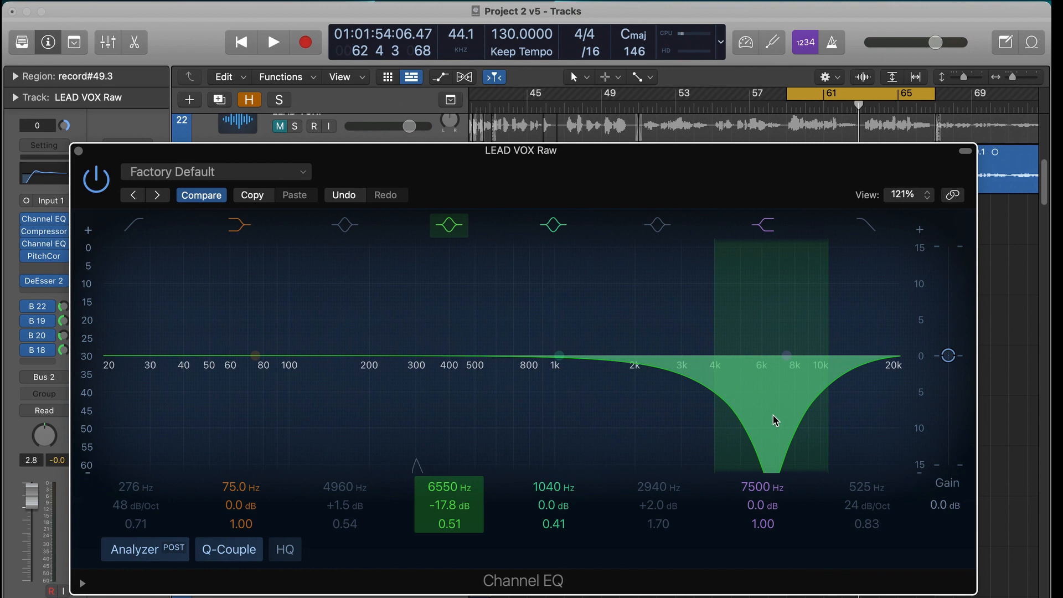
# - Ease the second bell band to +1.7 dB at 7150 Hz, audition it with the first and fourth bell bands re-enabled, and close Channel EQ
pyautogui.moveTo(774, 420); pyautogui.dragTo(783, 282)
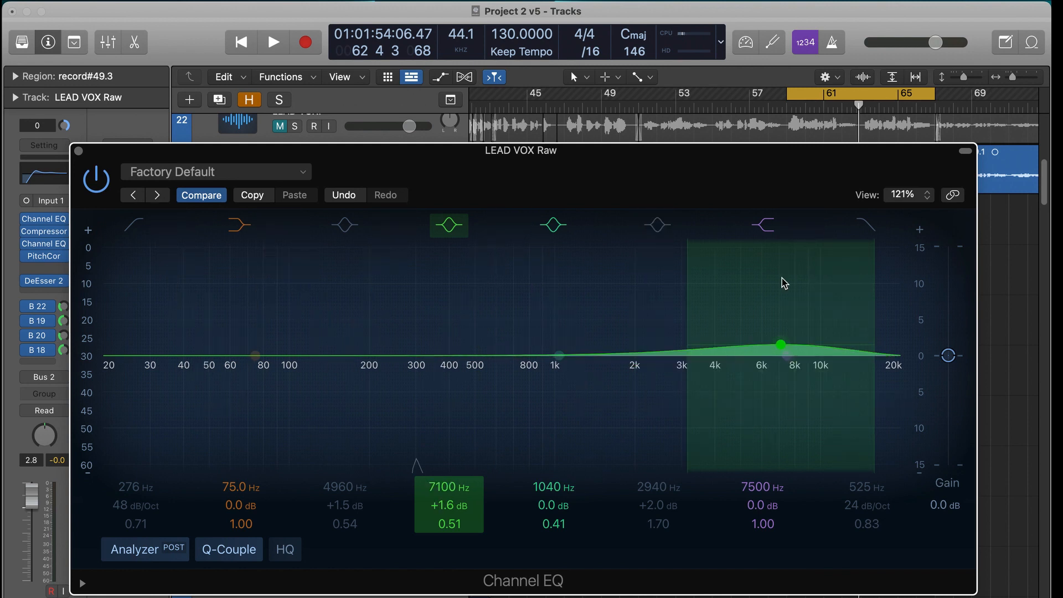
pyautogui.moveTo(734, 189)
pyautogui.mouseDown()
pyautogui.moveTo(731, 178)
pyautogui.moveTo(737, 200)
pyautogui.mouseUp()
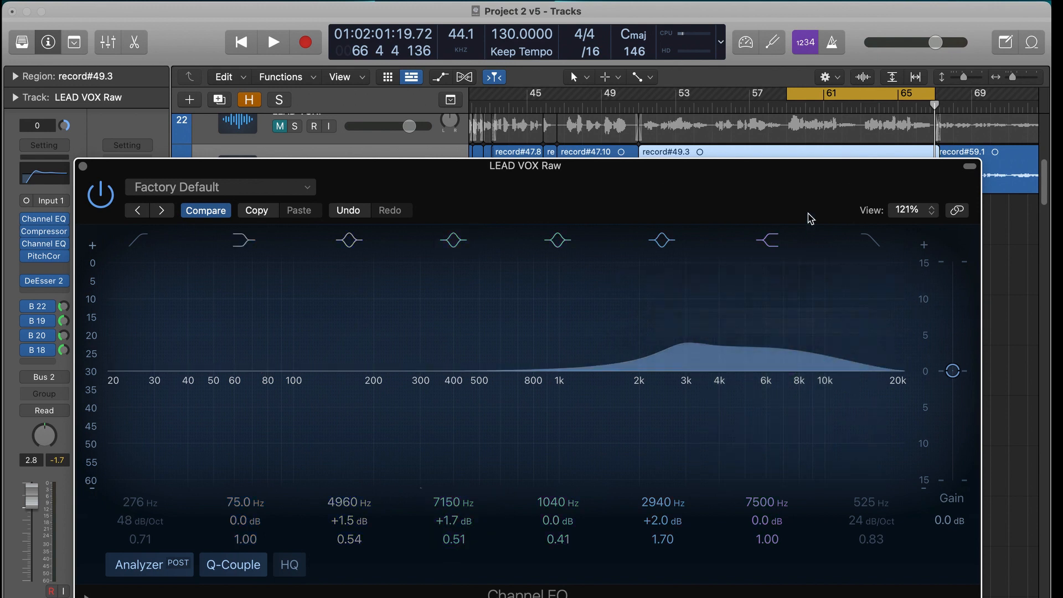
pyautogui.click(83, 166)
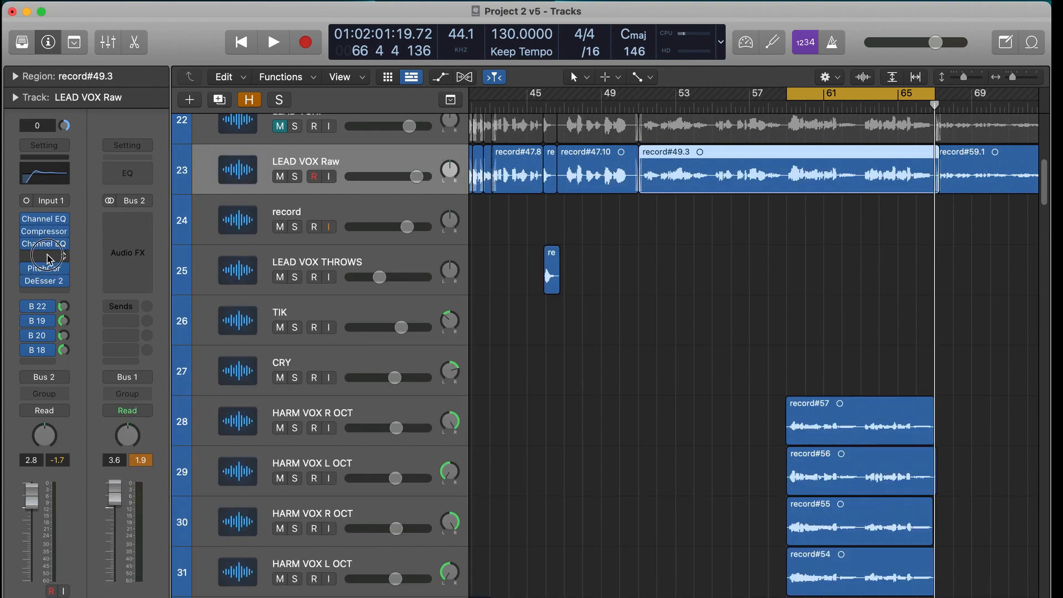
# - Insert the Tokyo Dawn Labs TDR Nova mono plug-in between the second Channel EQ and Pitch Correction on the raw lead vocal
pyautogui.click(47, 255)
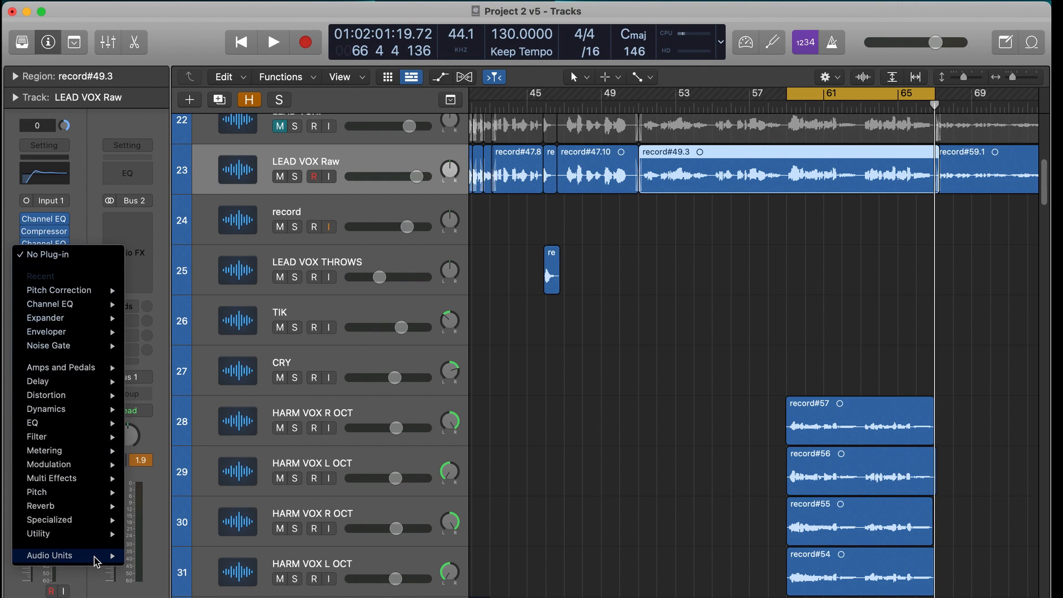
pyautogui.moveTo(97, 561)
pyautogui.moveTo(166, 569)
pyautogui.moveTo(304, 595)
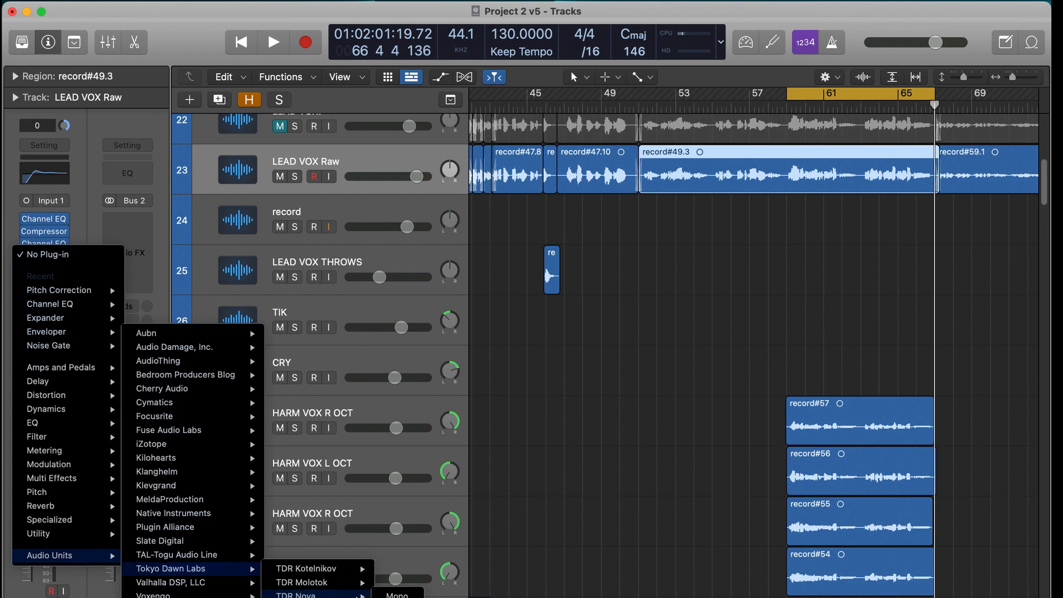
pyautogui.click(394, 595)
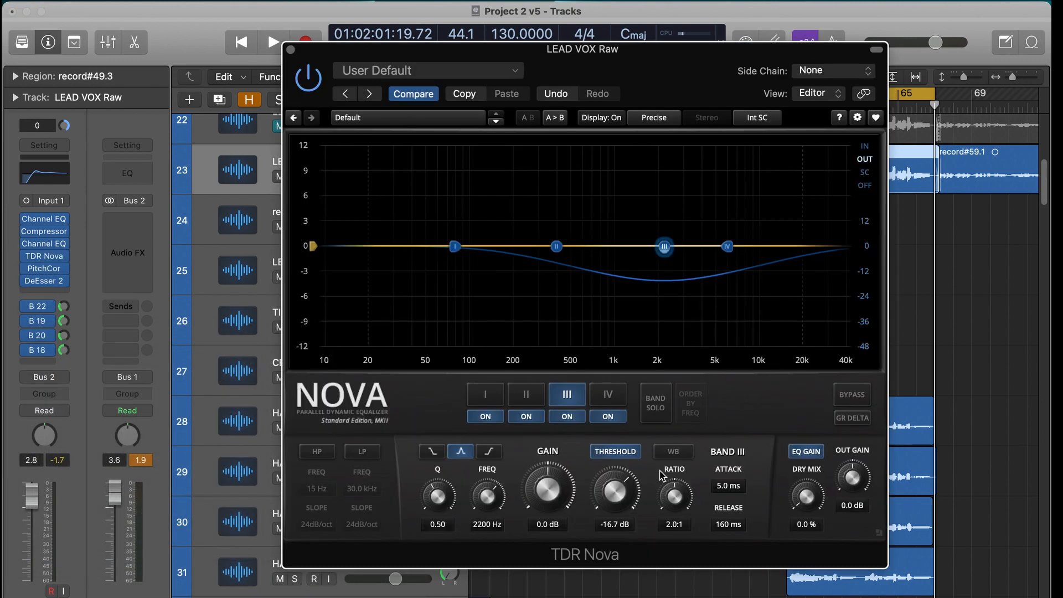
# - Solo band III and set it to 8.2 kHz with a Q of 0.86, a gain of -0.9 dB and a 2.5:1 ratio
pyautogui.click(664, 457)
pyautogui.moveTo(674, 252); pyautogui.dragTo(729, 258)
pyautogui.click(667, 398)
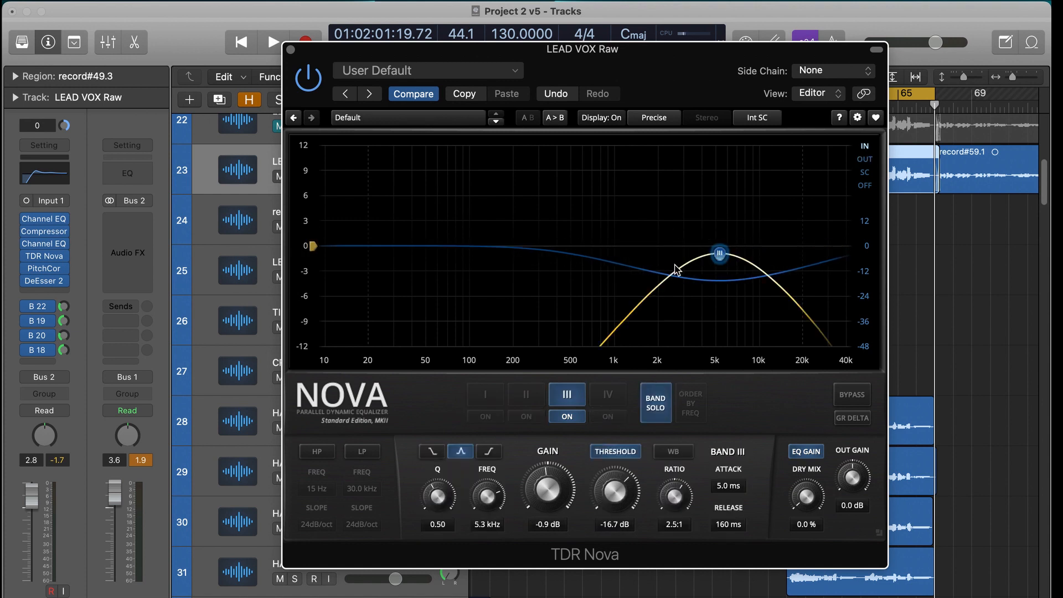
pyautogui.moveTo(490, 495); pyautogui.dragTo(524, 466)
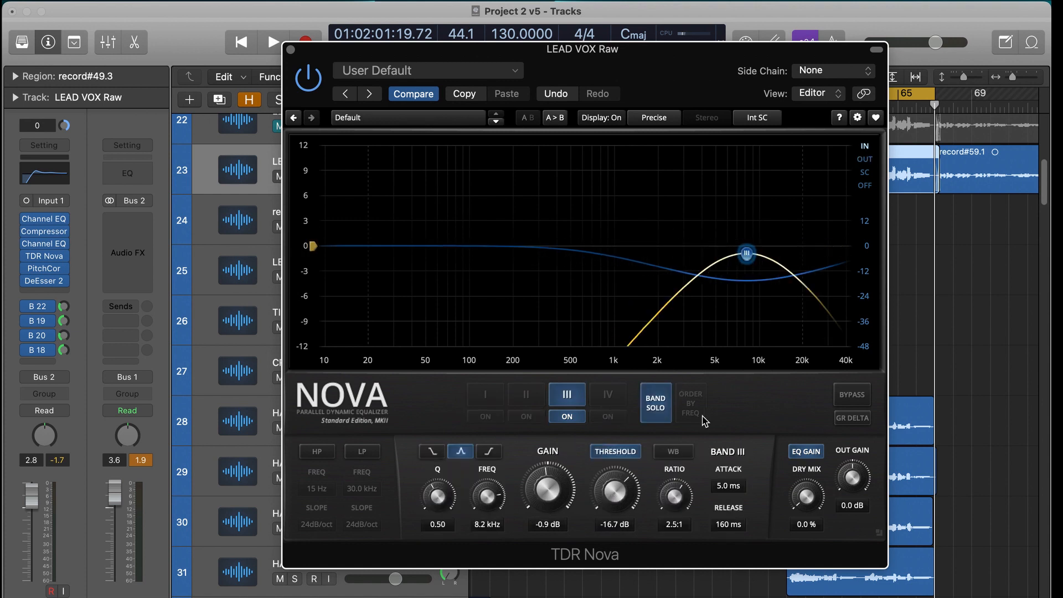
pyautogui.moveTo(445, 499); pyautogui.dragTo(445, 487)
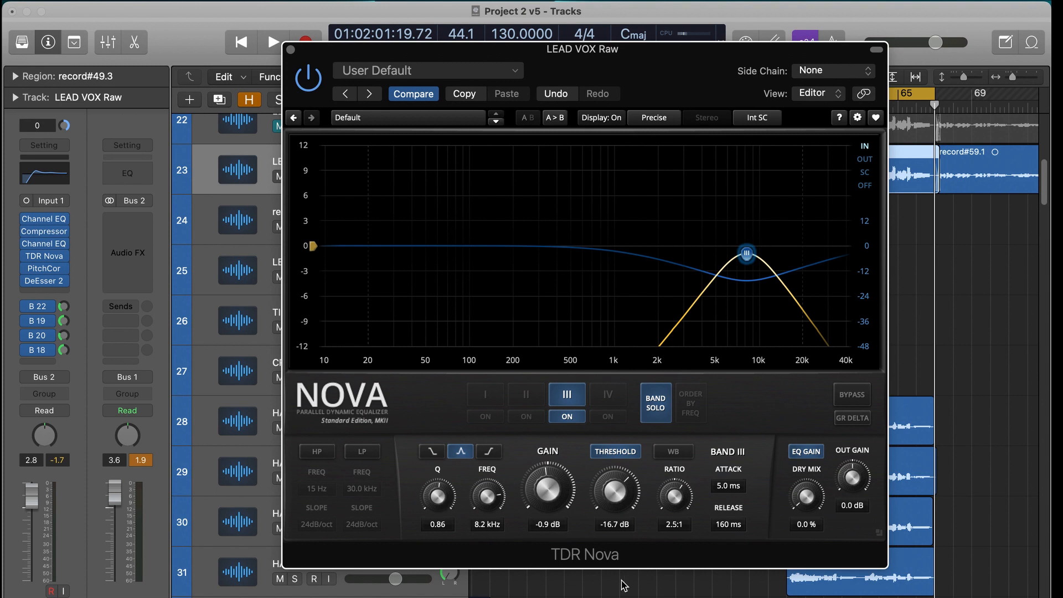
# - Play the soloed vocal with band III's threshold disabled and audition its gain boosted to 9.0 dB
pyautogui.press('space')
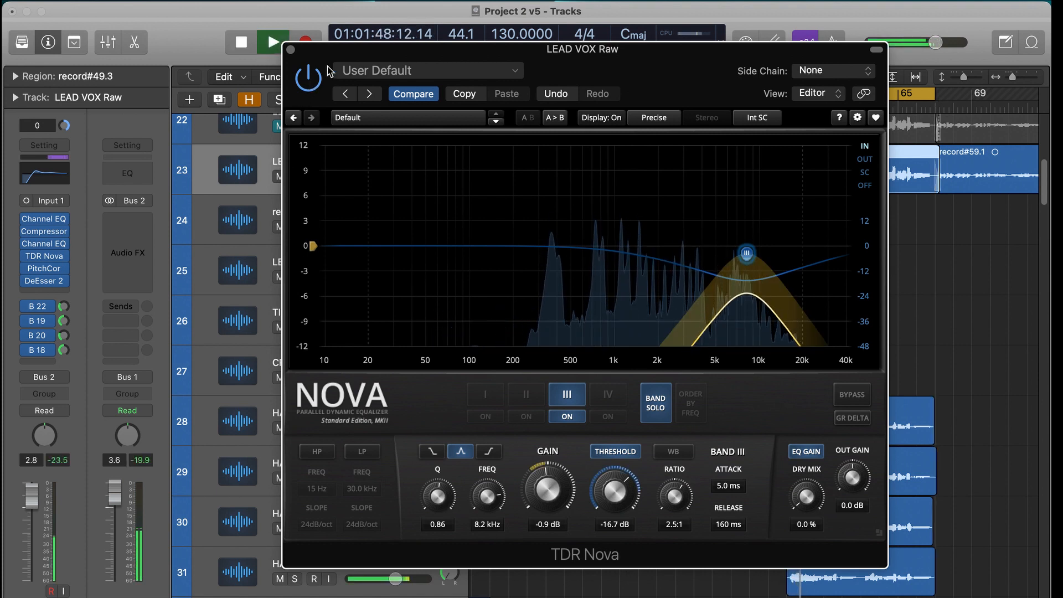
pyautogui.moveTo(330, 71); pyautogui.dragTo(440, 119)
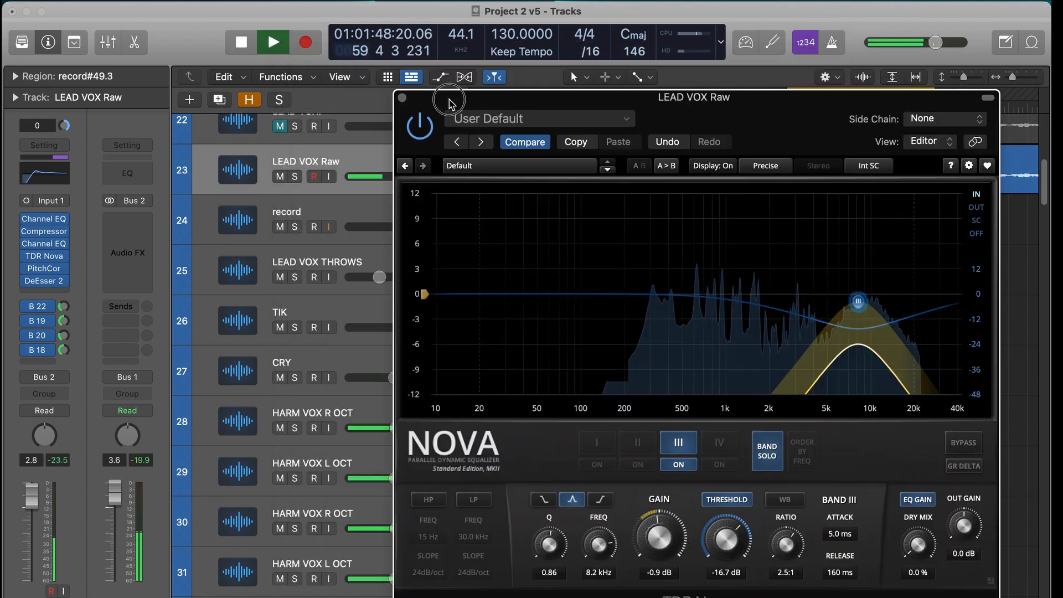
pyautogui.click(717, 500)
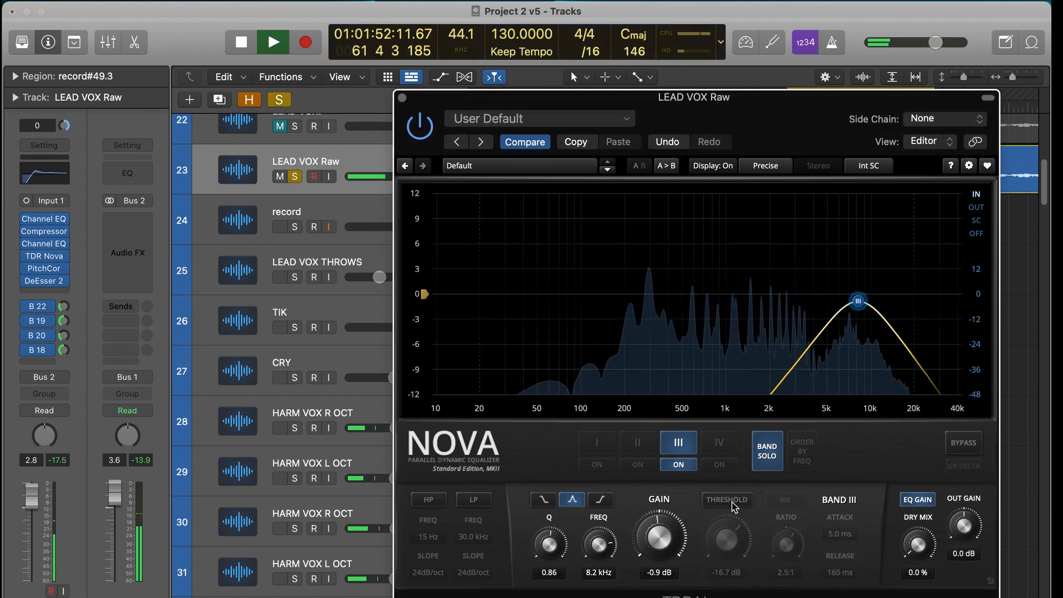
pyautogui.moveTo(670, 544); pyautogui.dragTo(642, 541)
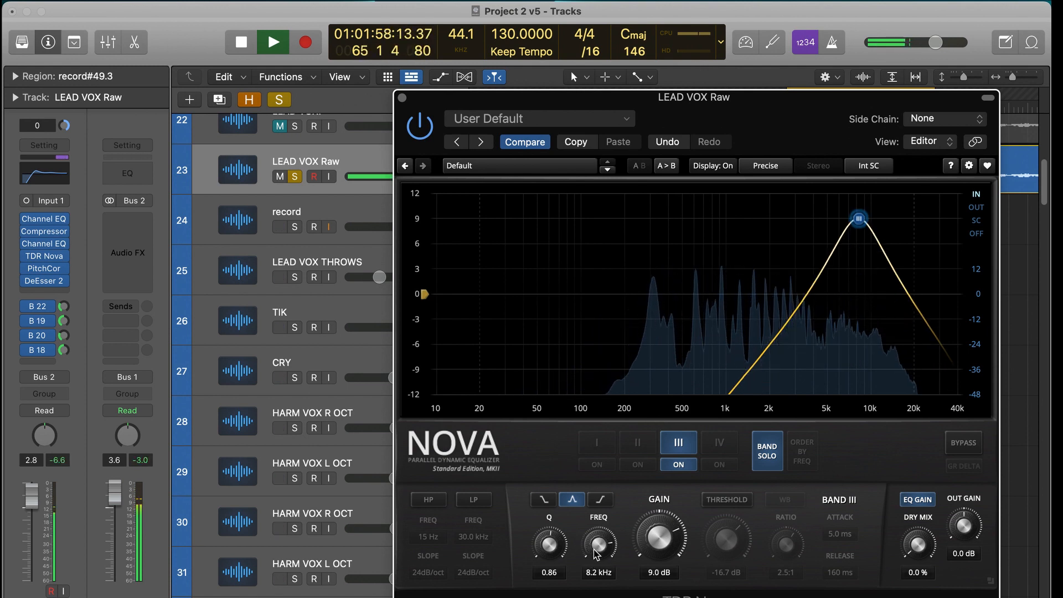
pyautogui.press('space')
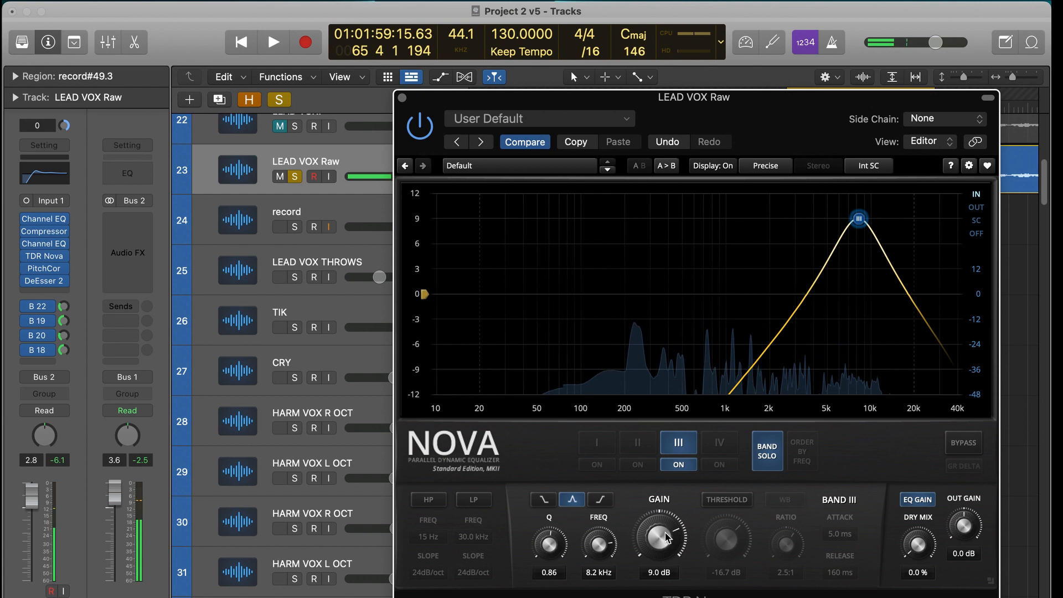
# - Set band III to Q 0.71 and 0.0 dB gain with its threshold enabled at -6.9 dB, auditioning it with band solo off
pyautogui.moveTo(561, 560); pyautogui.dragTo(560, 568)
pyautogui.moveTo(673, 527); pyautogui.dragTo(671, 532)
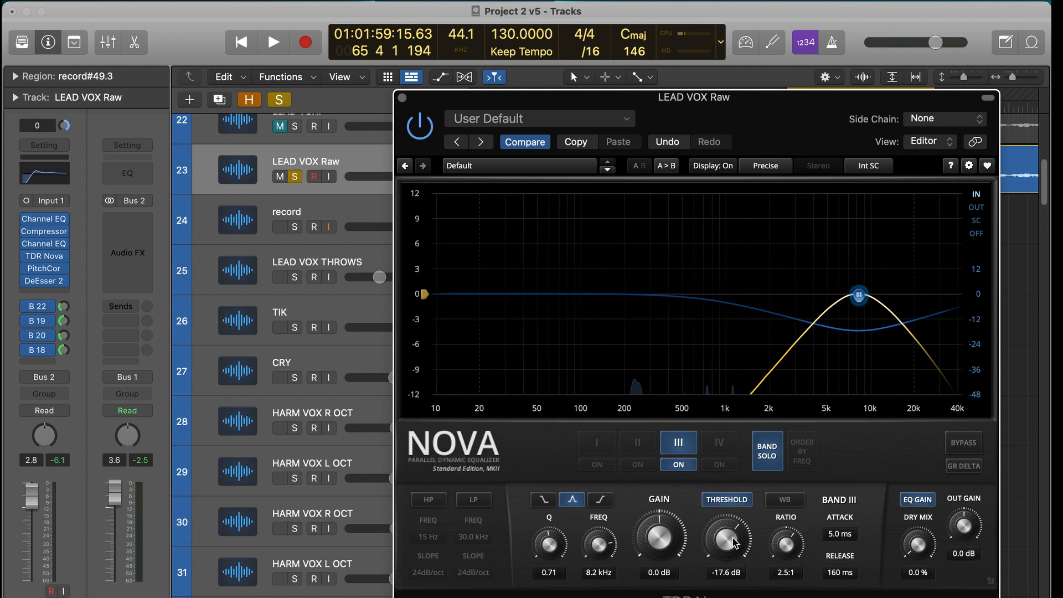
pyautogui.press('space')
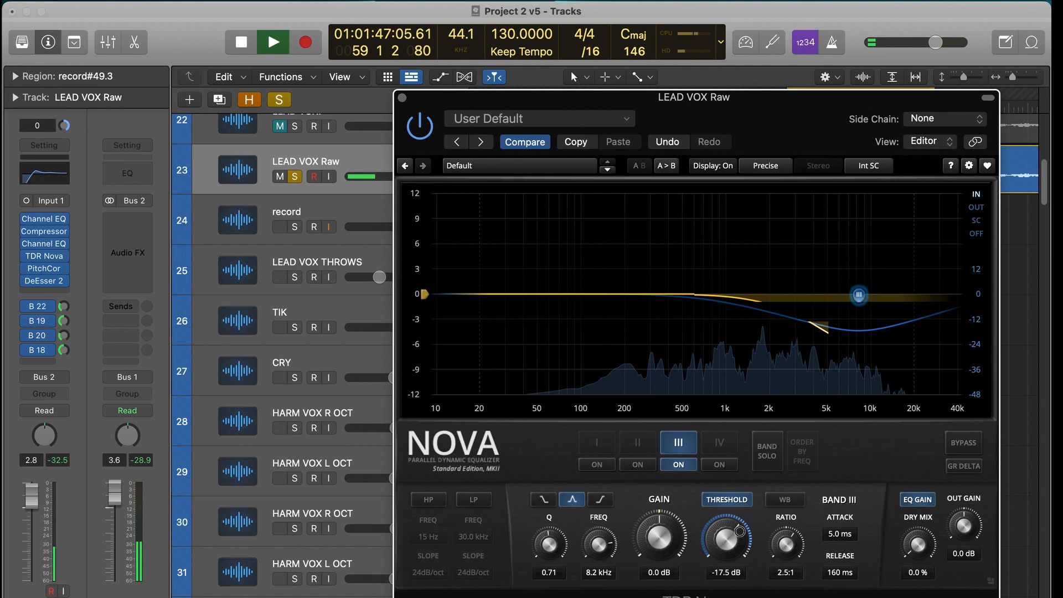
pyautogui.moveTo(739, 545); pyautogui.dragTo(748, 426)
pyautogui.moveTo(732, 533); pyautogui.dragTo(732, 532)
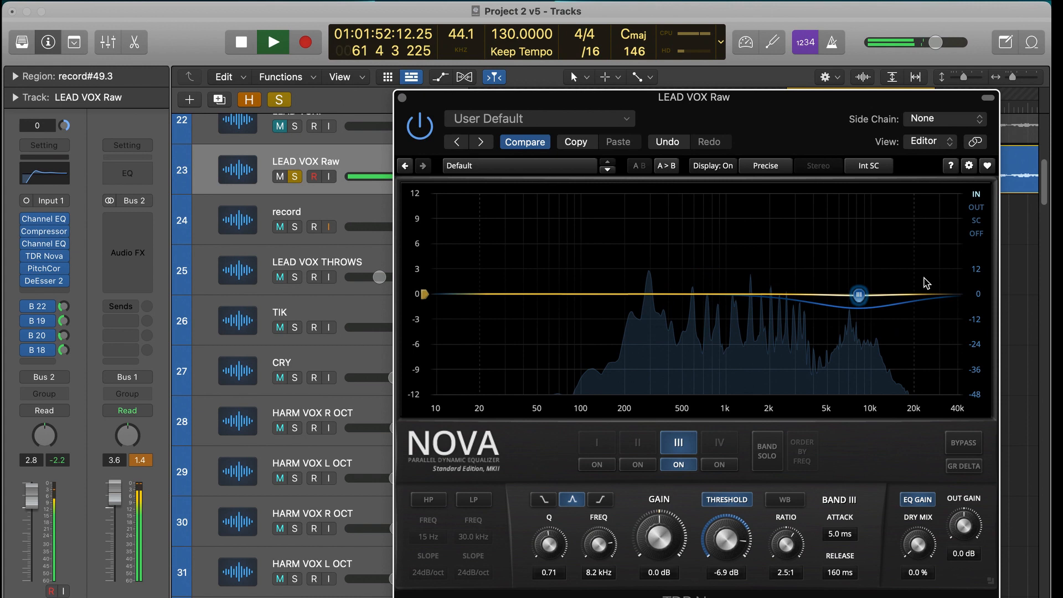
pyautogui.press('space')
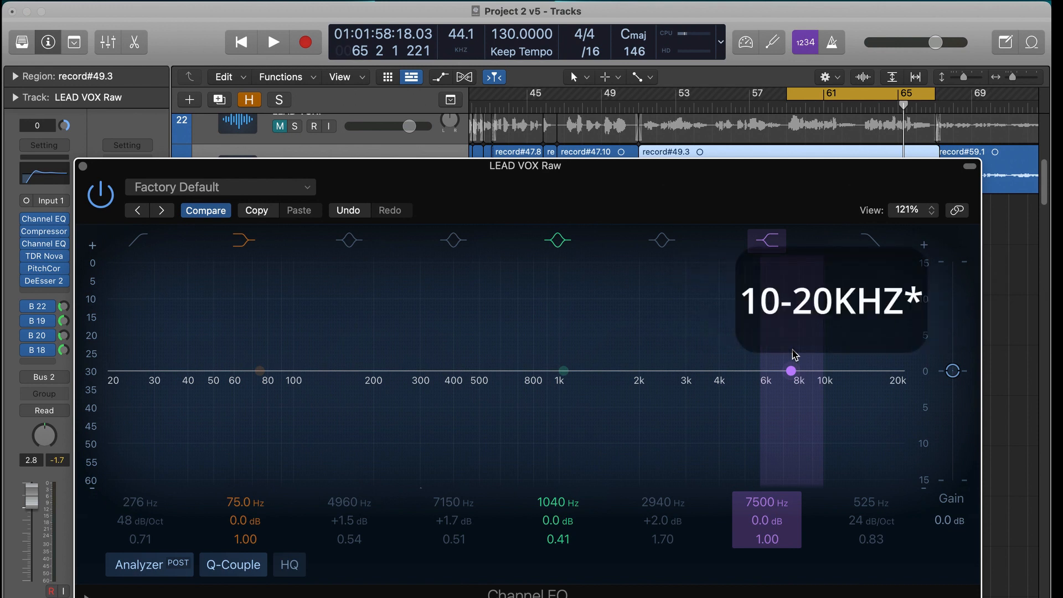
# - In Channel EQ, move the high shelf to 11600 Hz and boost the third bell band to +24.0 dB at 13500 Hz
pyautogui.moveTo(810, 370); pyautogui.dragTo(842, 369)
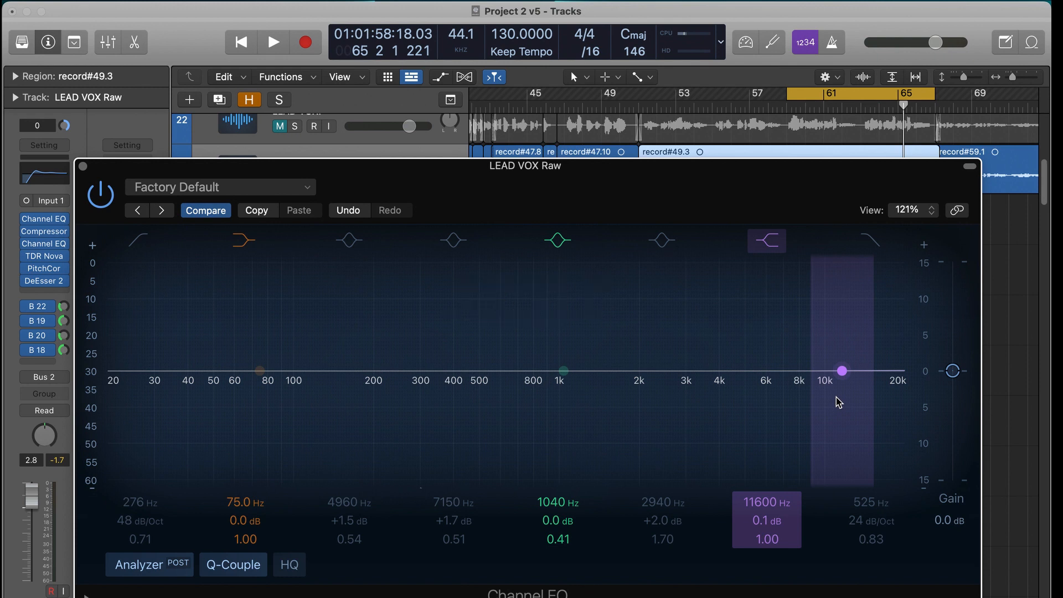
pyautogui.moveTo(842, 394); pyautogui.dragTo(859, 328)
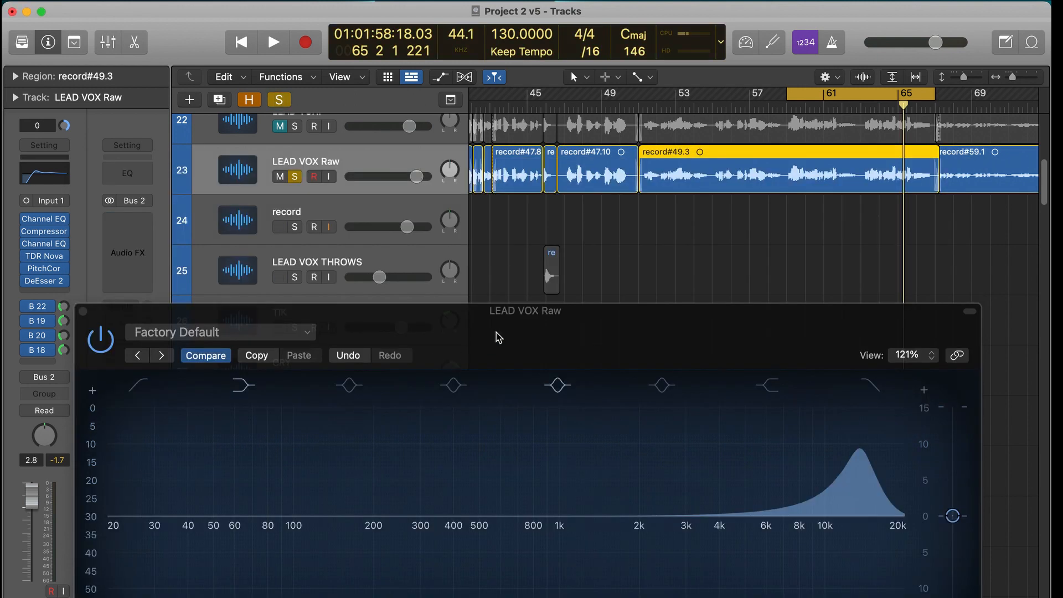
pyautogui.moveTo(496, 332); pyautogui.dragTo(494, 293)
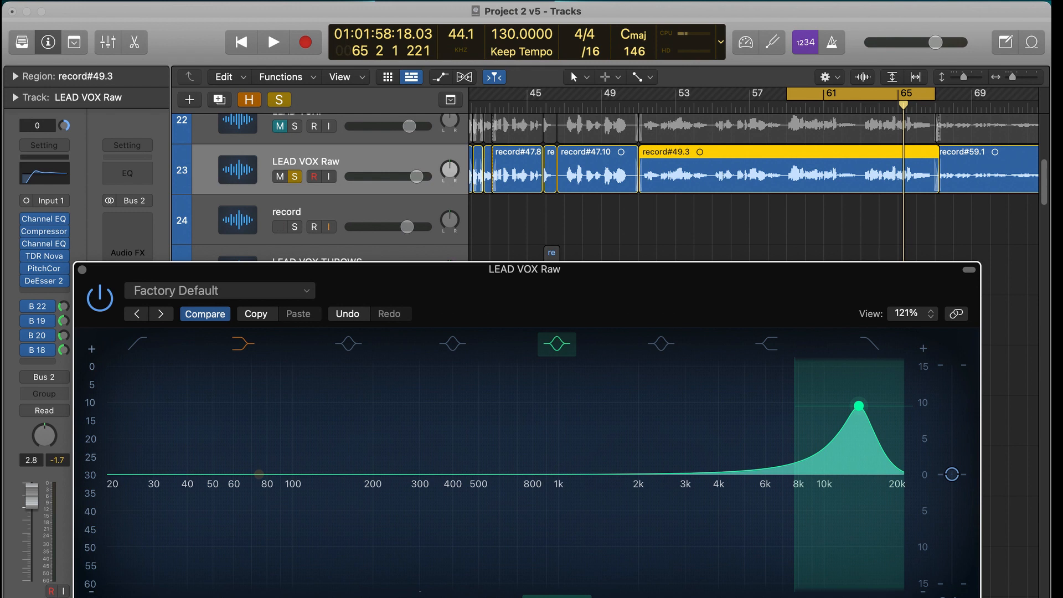
pyautogui.moveTo(858, 398); pyautogui.dragTo(858, 348)
# - Audition the third bell band's boost from bar 59 with its Q raised to 1.50, reset its gain to 0.0 dB and bypass it
pyautogui.press('space')
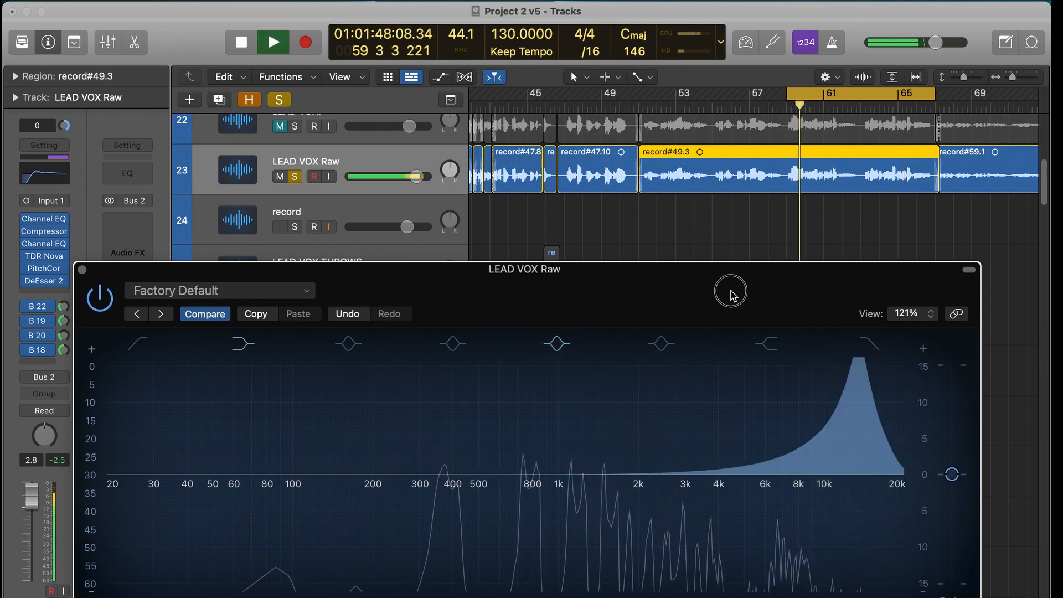
pyautogui.moveTo(730, 291); pyautogui.dragTo(717, 176)
pyautogui.moveTo(543, 513); pyautogui.dragTo(544, 476)
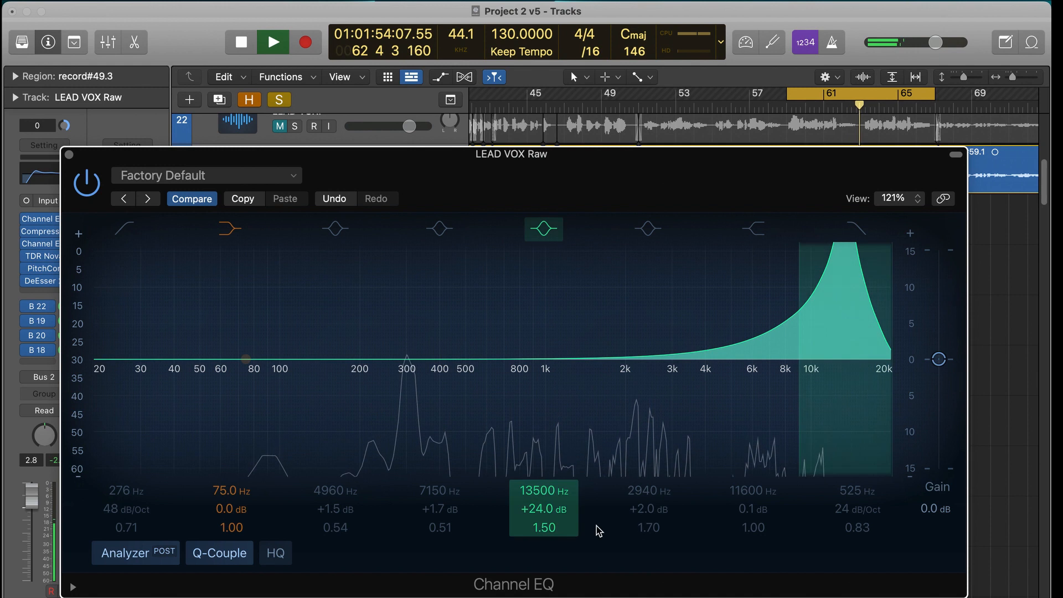
pyautogui.press('space')
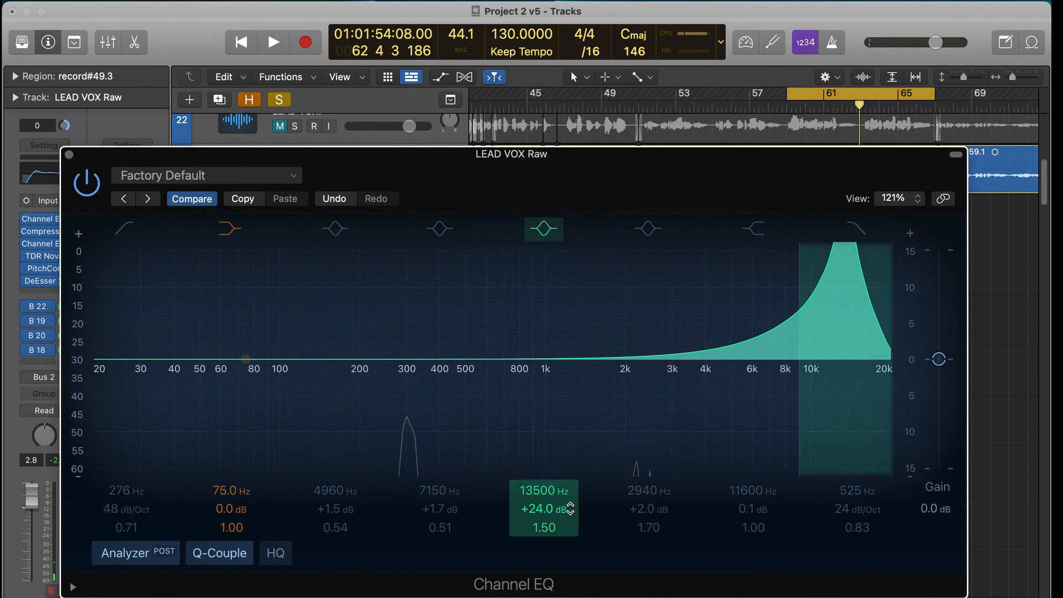
pyautogui.keyDown('alt'); pyautogui.click(570, 508); pyautogui.keyUp('alt')
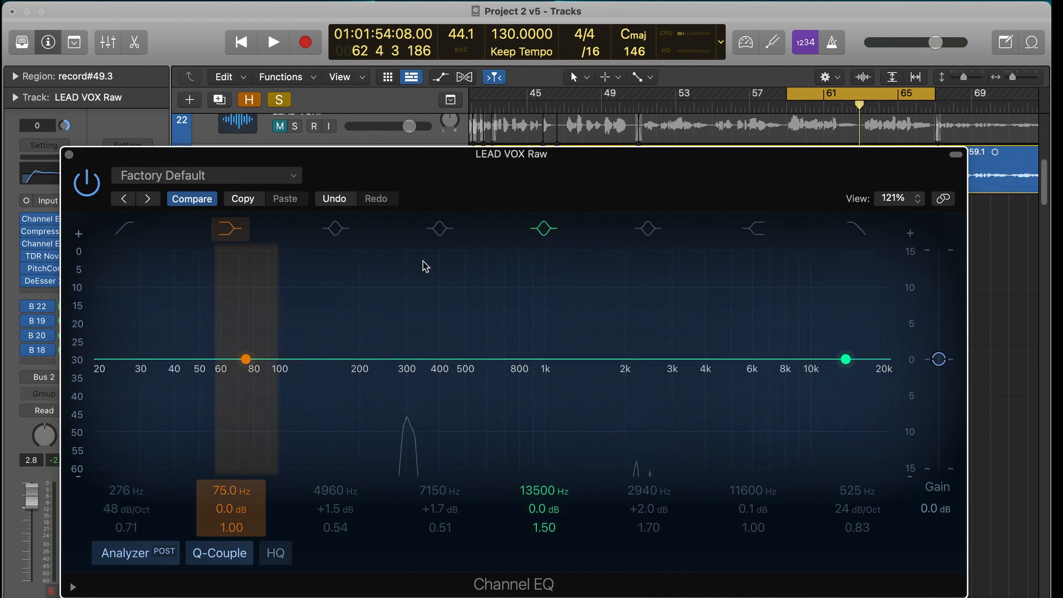
# - Re-enable the high shelf at 17000 Hz with +9.2 dB, and audition it while raising it to +16.9 dB at 17200 Hz
pyautogui.click(764, 231)
pyautogui.moveTo(861, 357); pyautogui.dragTo(872, 335)
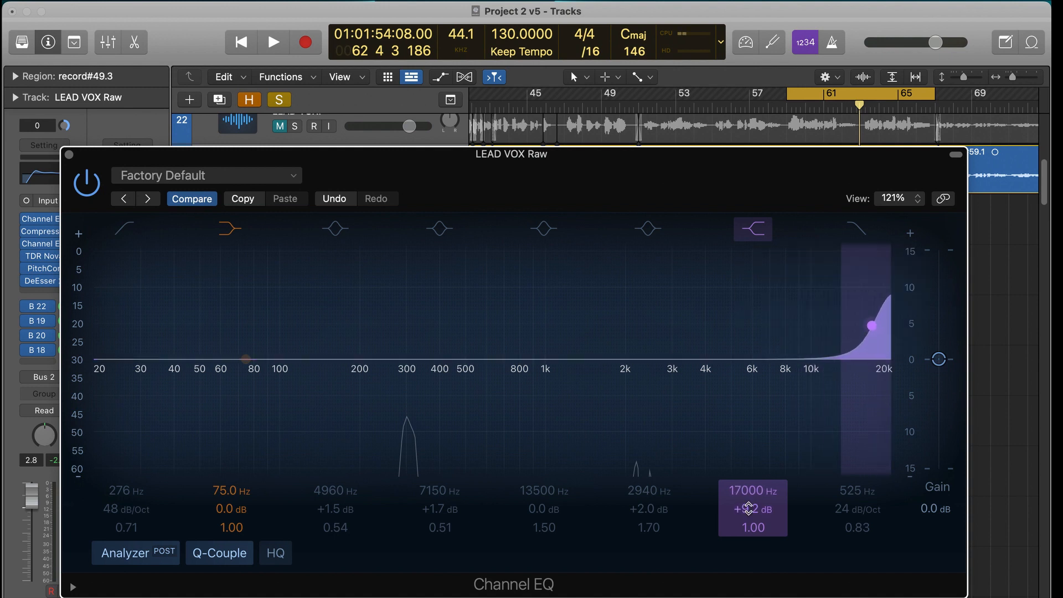
pyautogui.press('space')
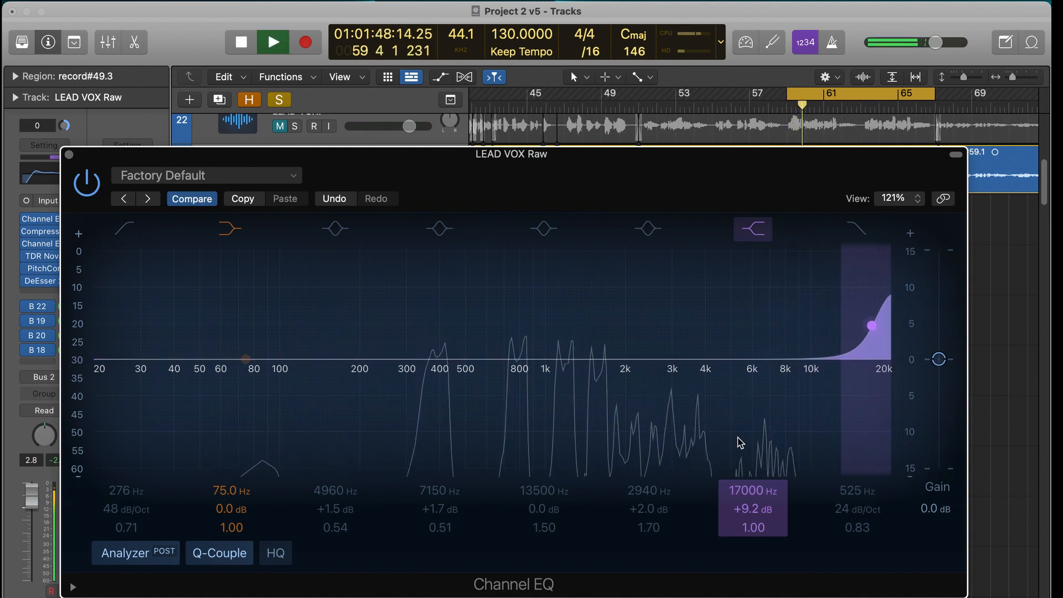
pyautogui.moveTo(870, 352); pyautogui.dragTo(873, 285)
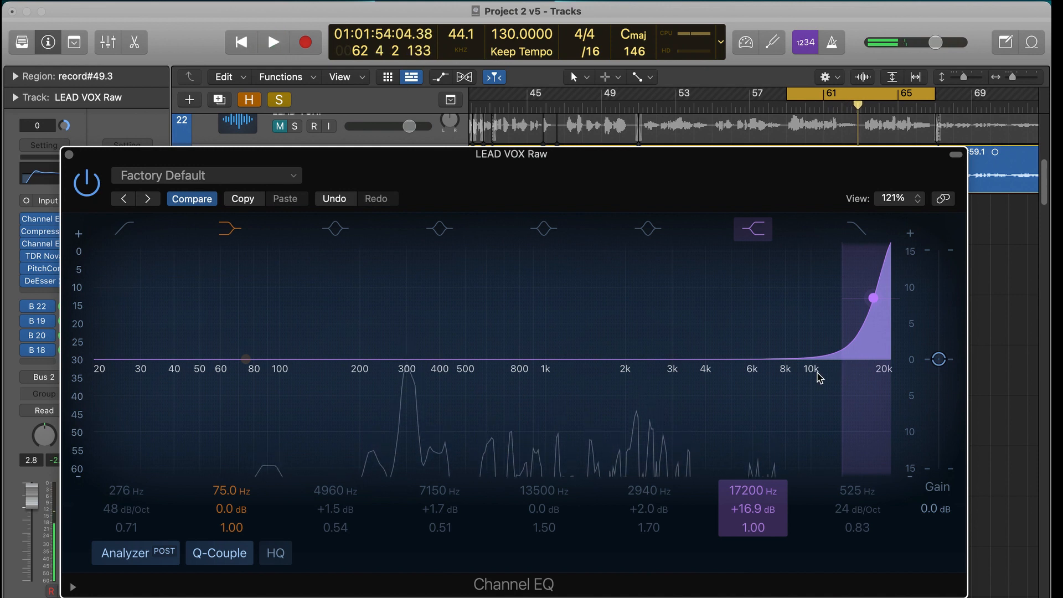